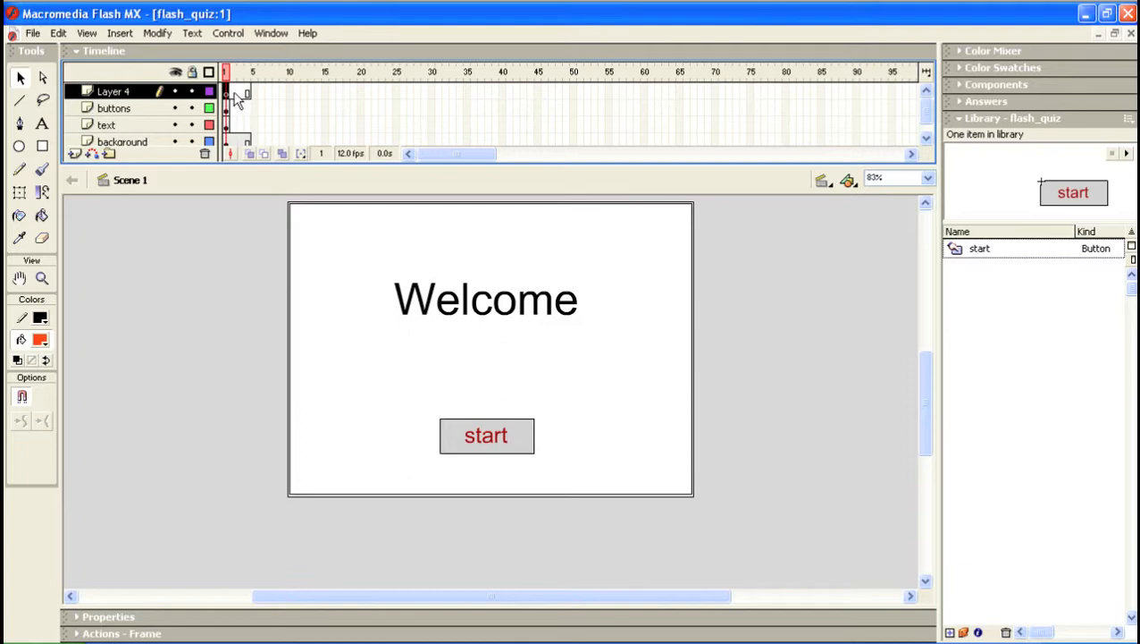
Insert a keyframe at frame 2 of Layer 4, then return to the welcome frame 1
click(234, 93)
click(242, 93)
click(246, 93)
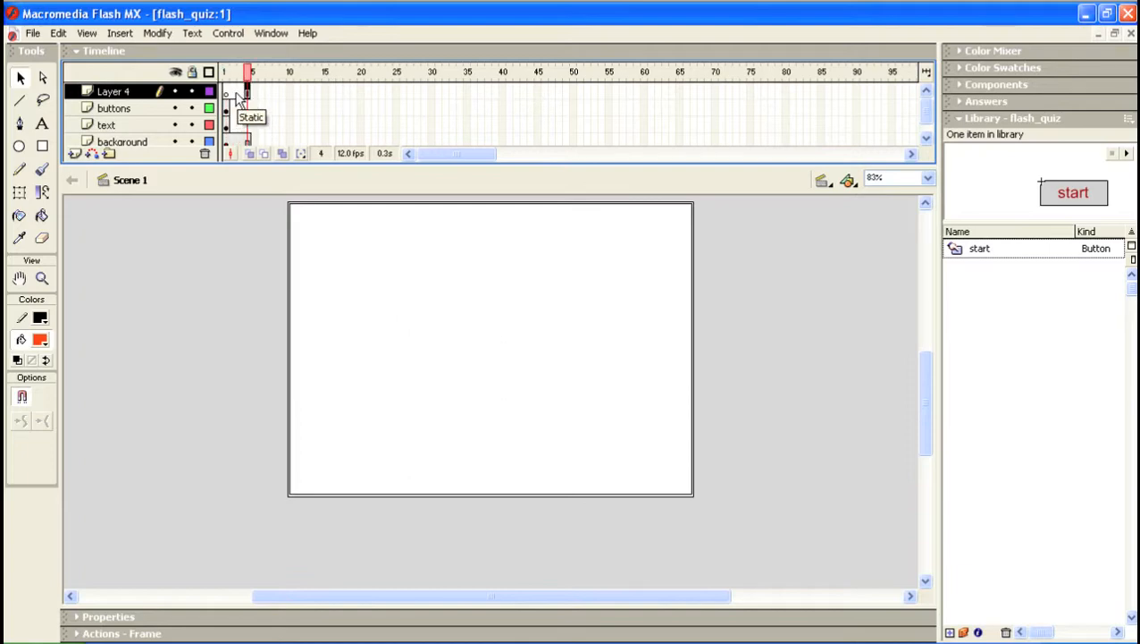
click(235, 93)
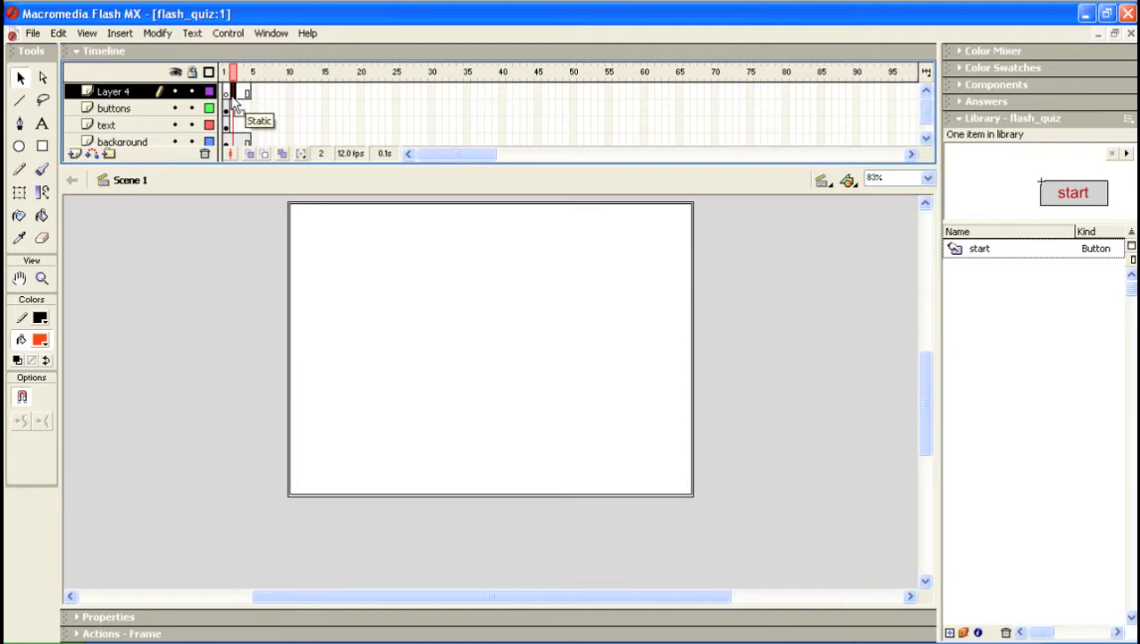
click(228, 95)
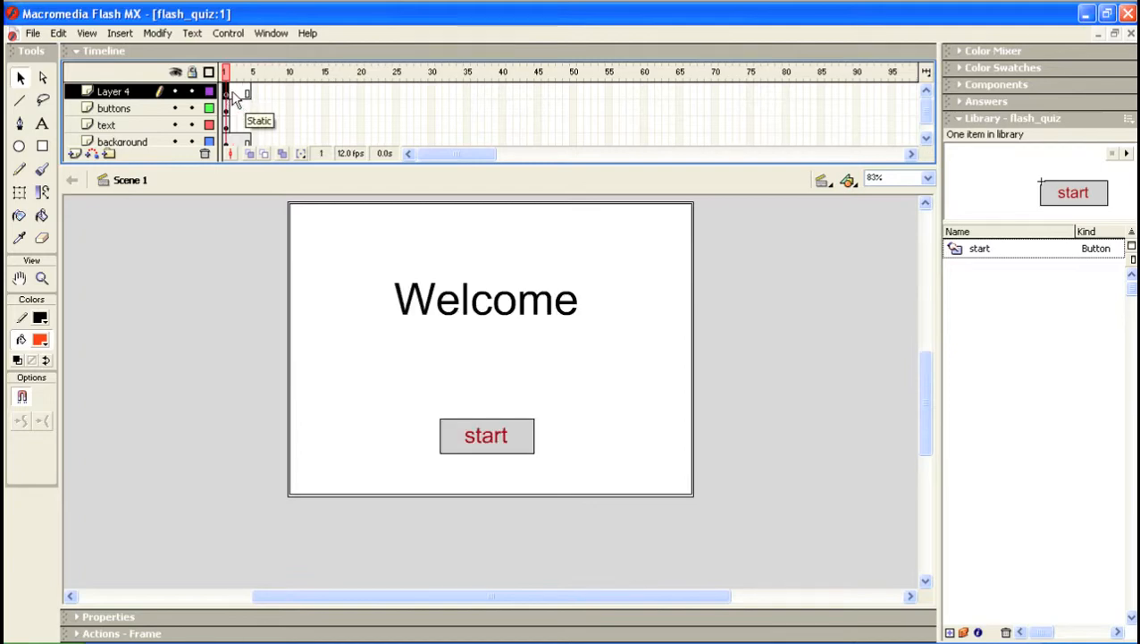
click(234, 95)
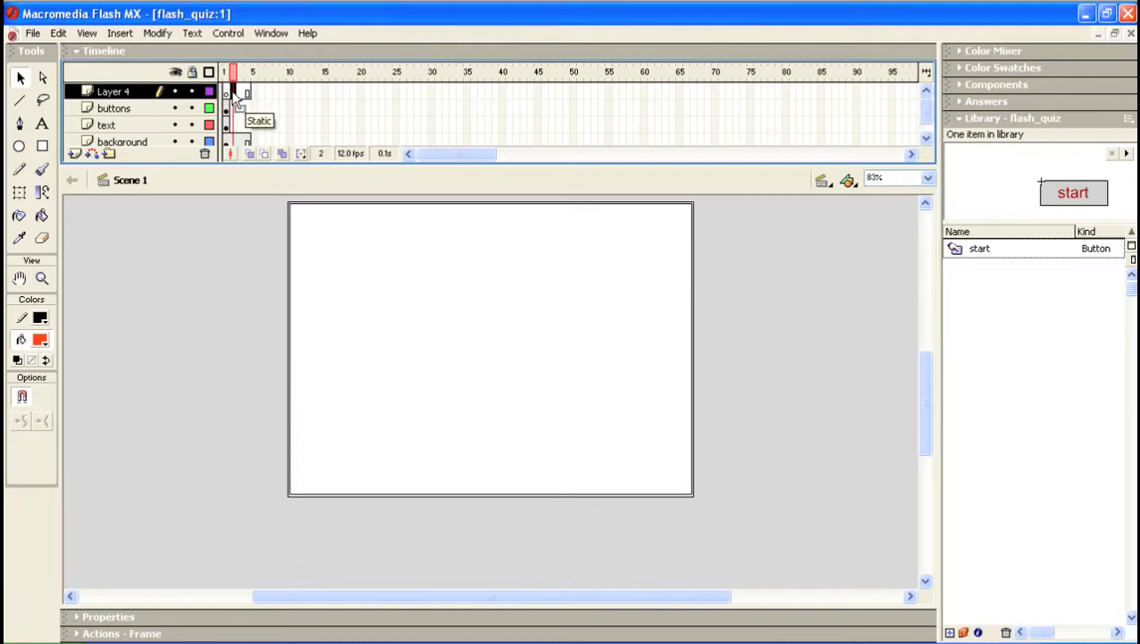
click(121, 36)
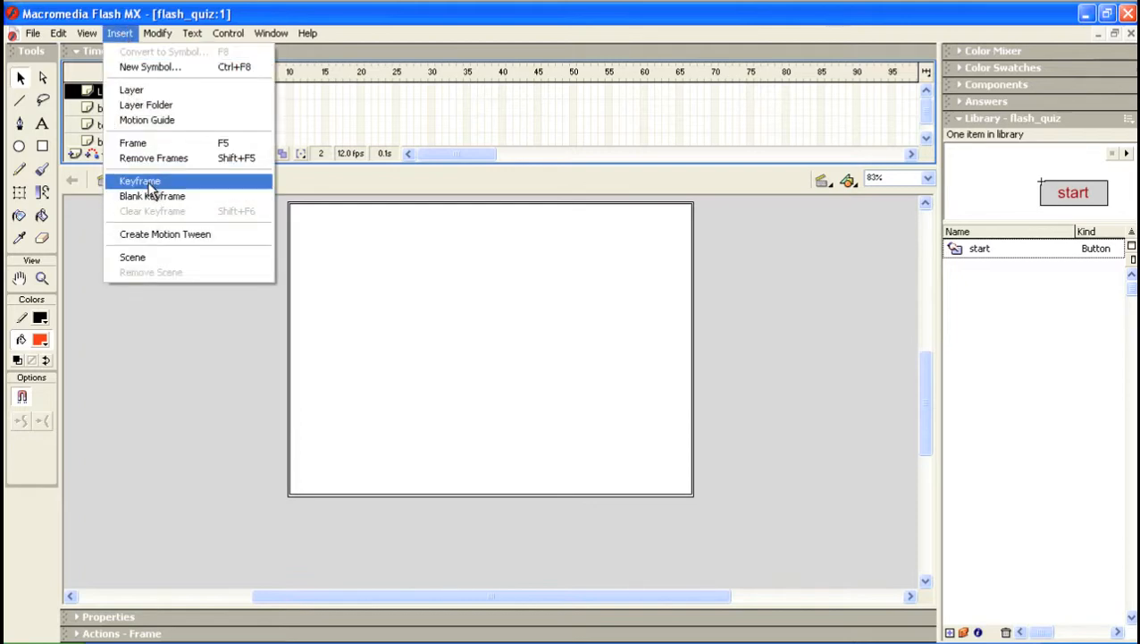
click(152, 178)
click(229, 96)
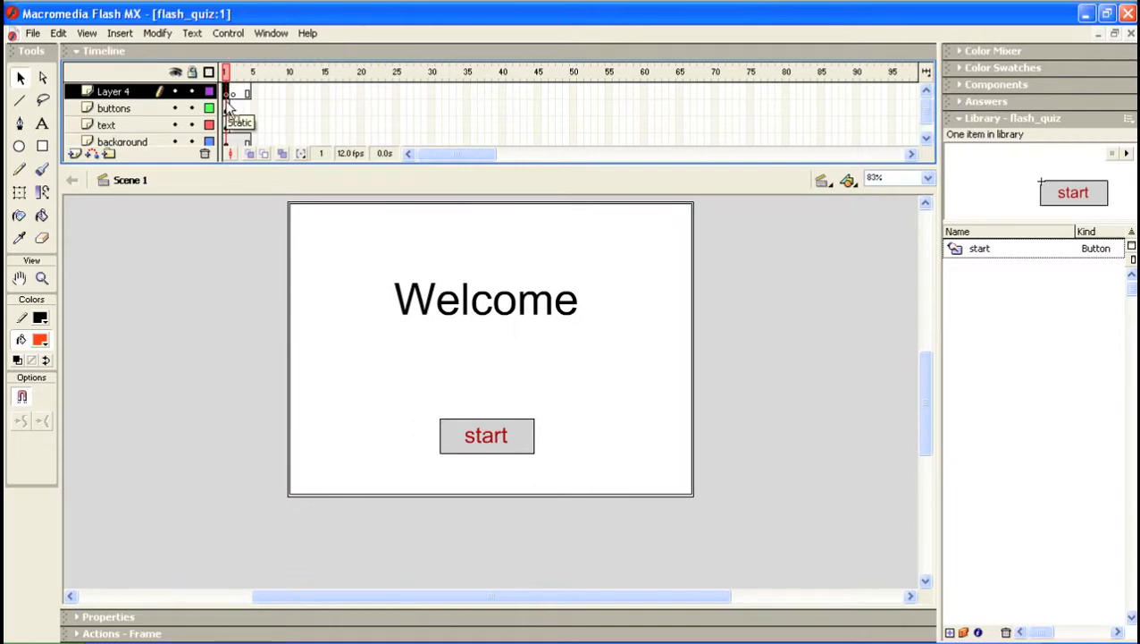
Rename the top layer from Layer 4 to 'action'
double_click(116, 91)
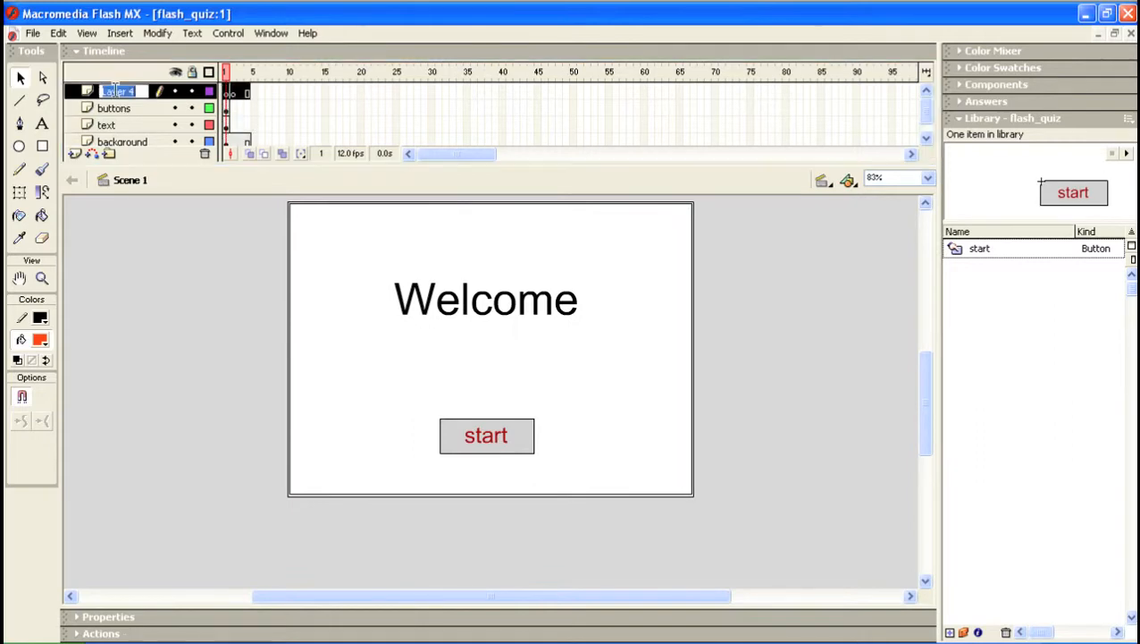
text(action)
click(229, 93)
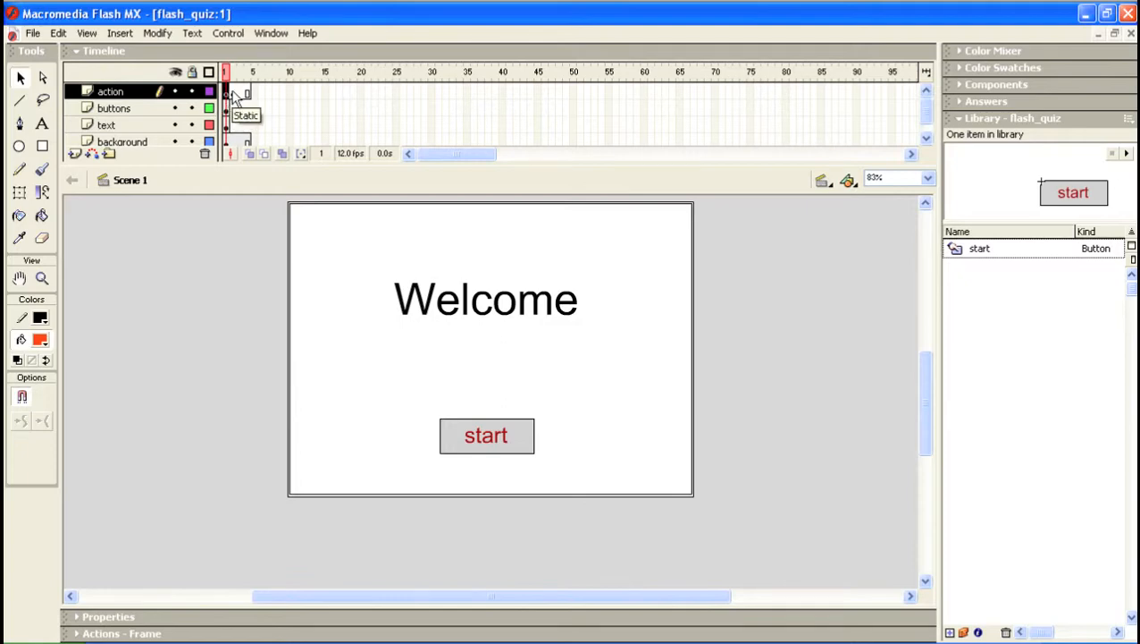
click(120, 33)
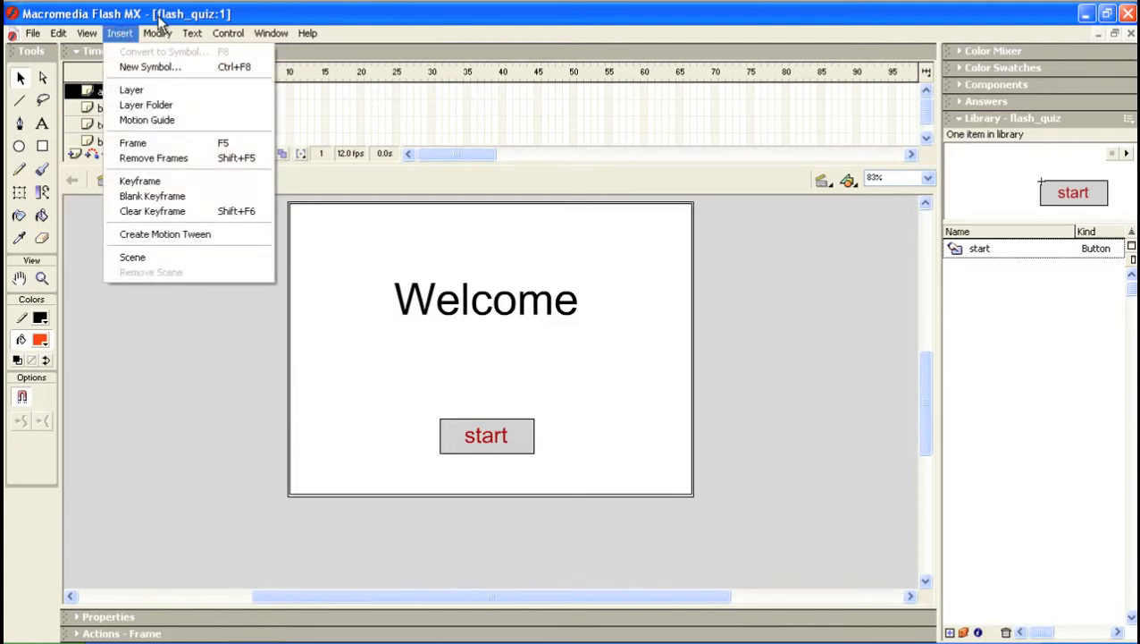
click(157, 16)
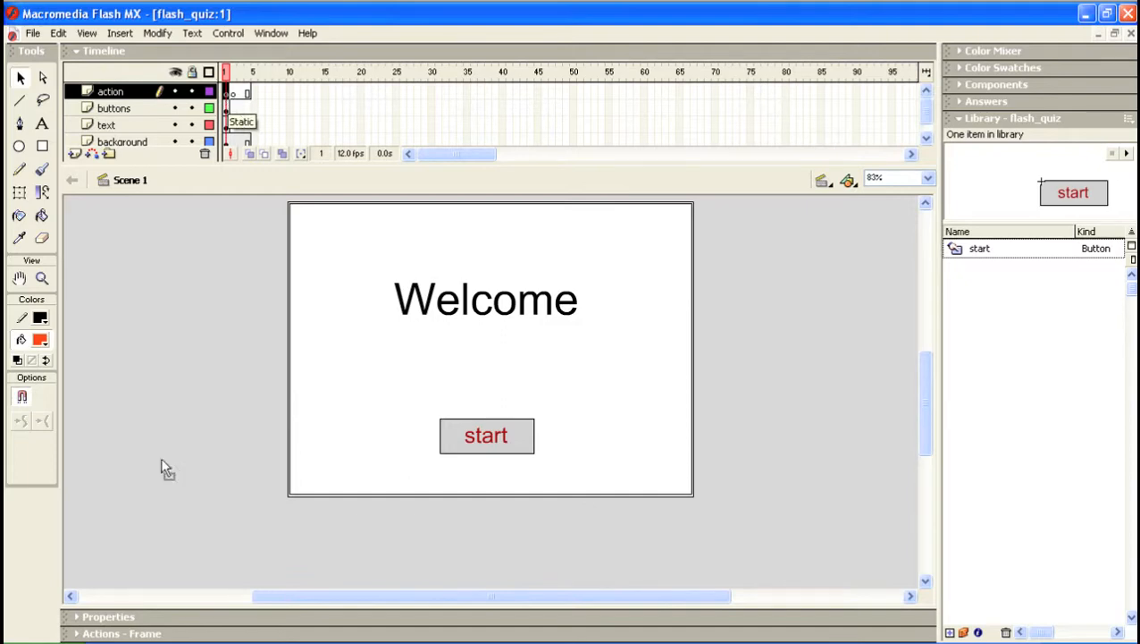
Write stop(); in the Actions panel for frame 1 of the action layer
click(78, 635)
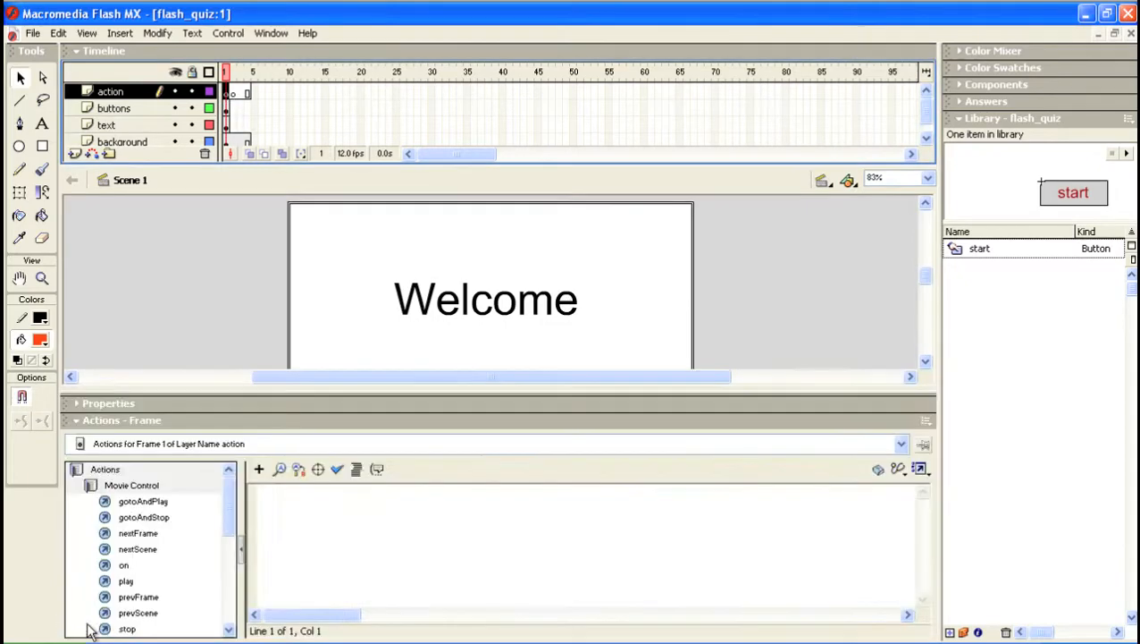
click(285, 504)
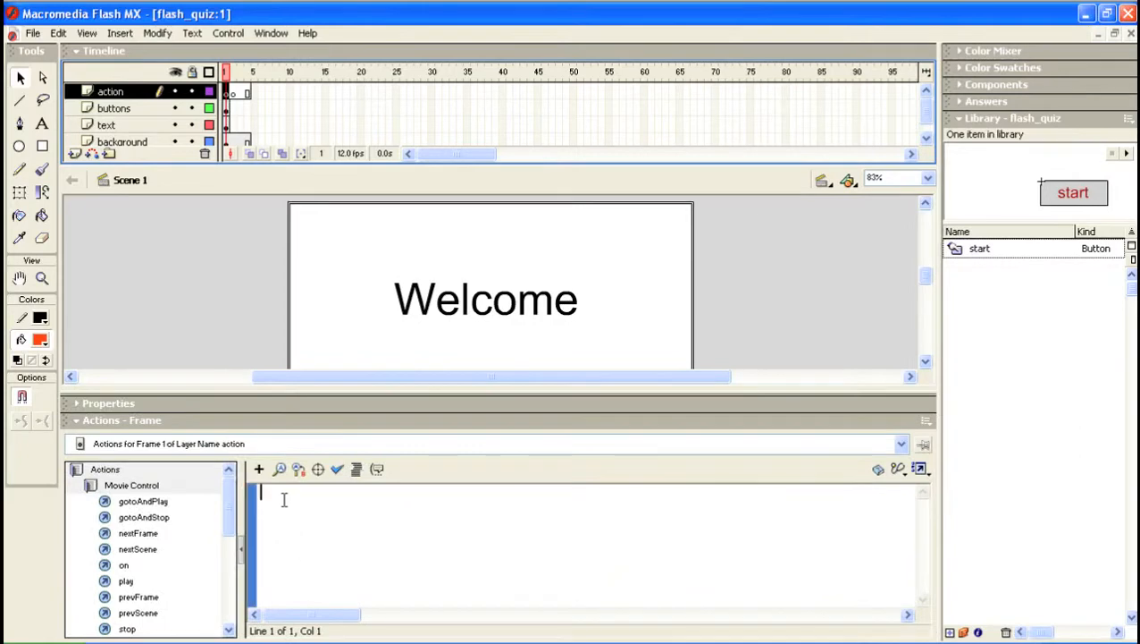
text(stop();)
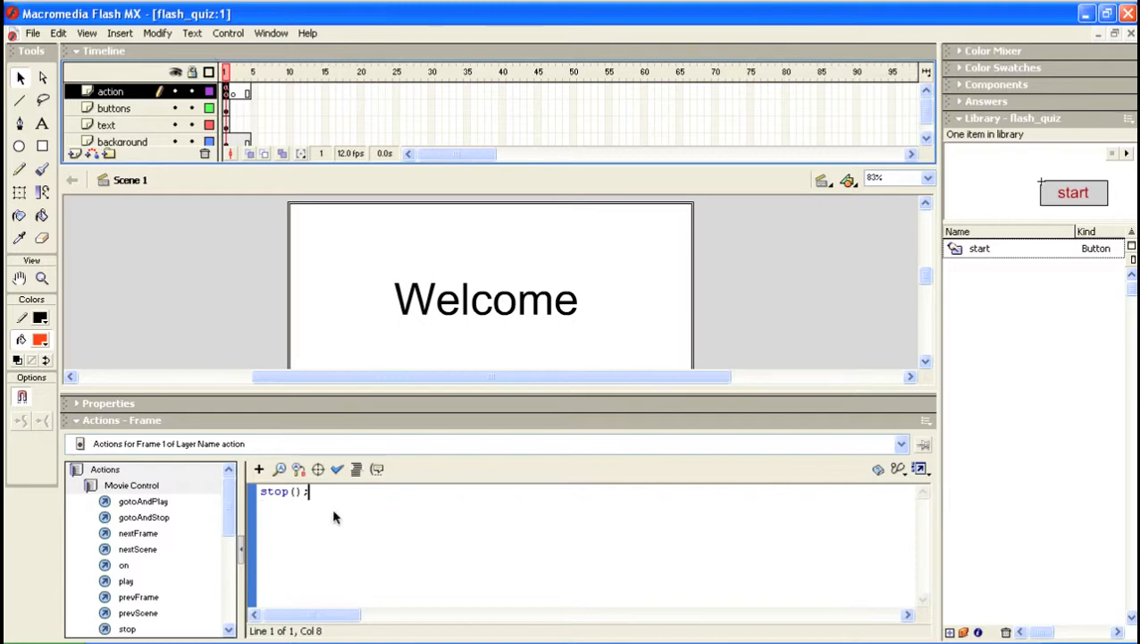
click(75, 420)
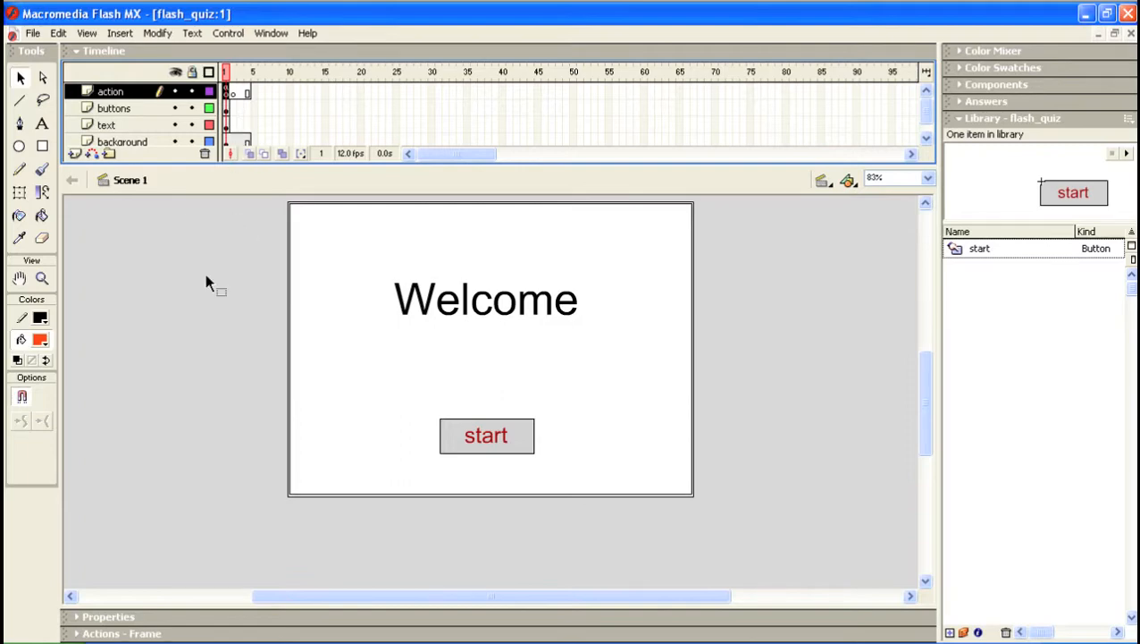
Save flash_quiz and run Test Movie, clicking start to check it leaves the welcome screen
click(35, 33)
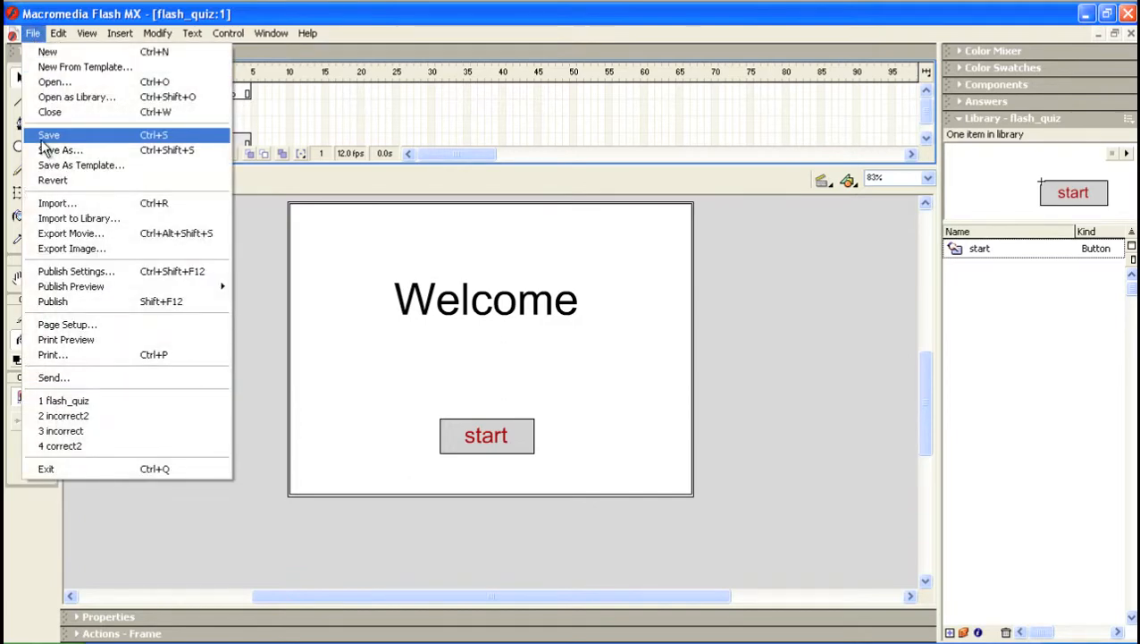
click(40, 138)
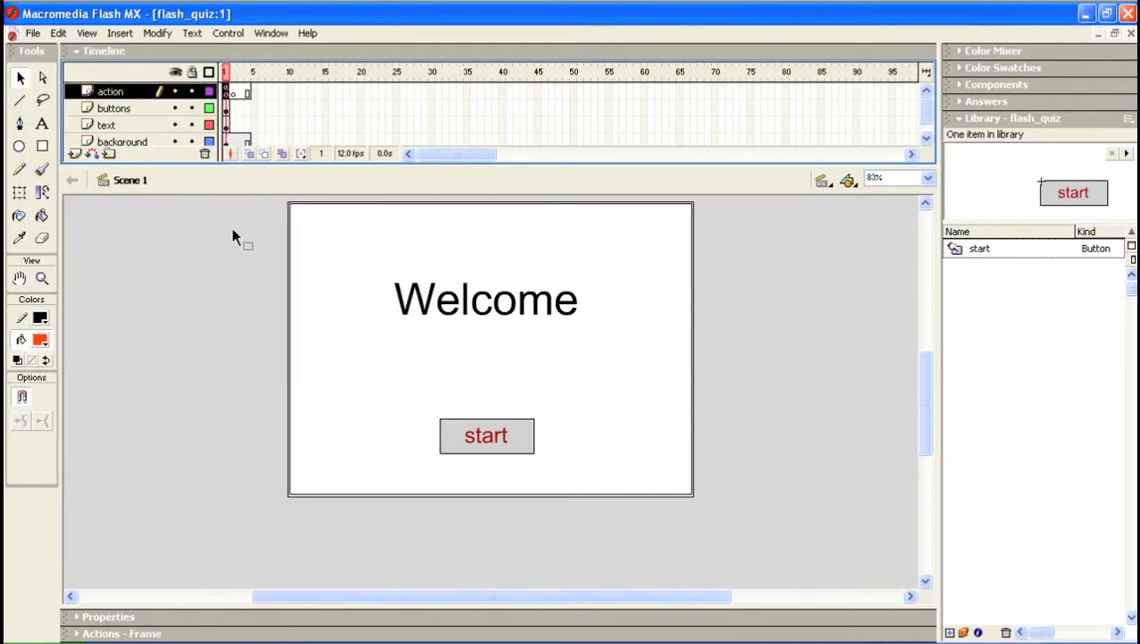
click(229, 33)
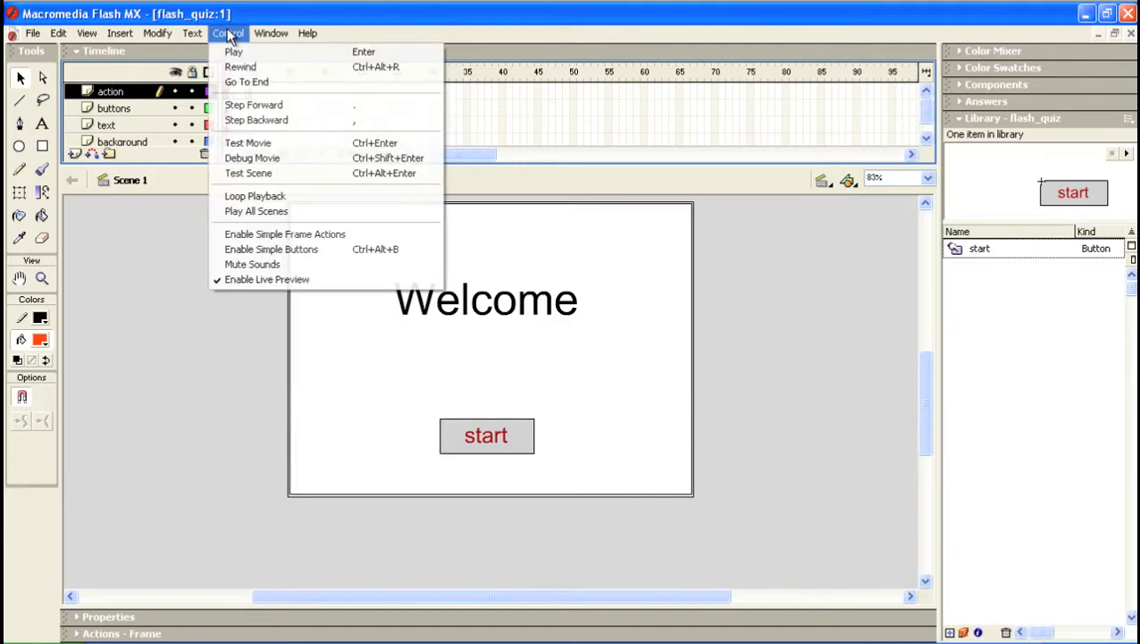
click(261, 145)
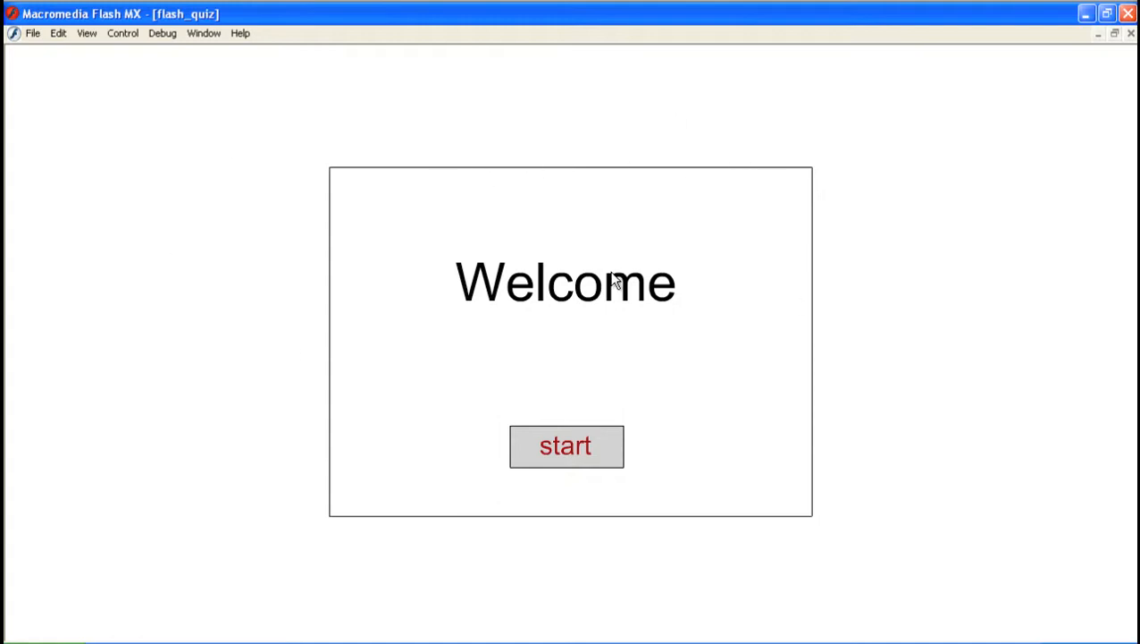
click(586, 453)
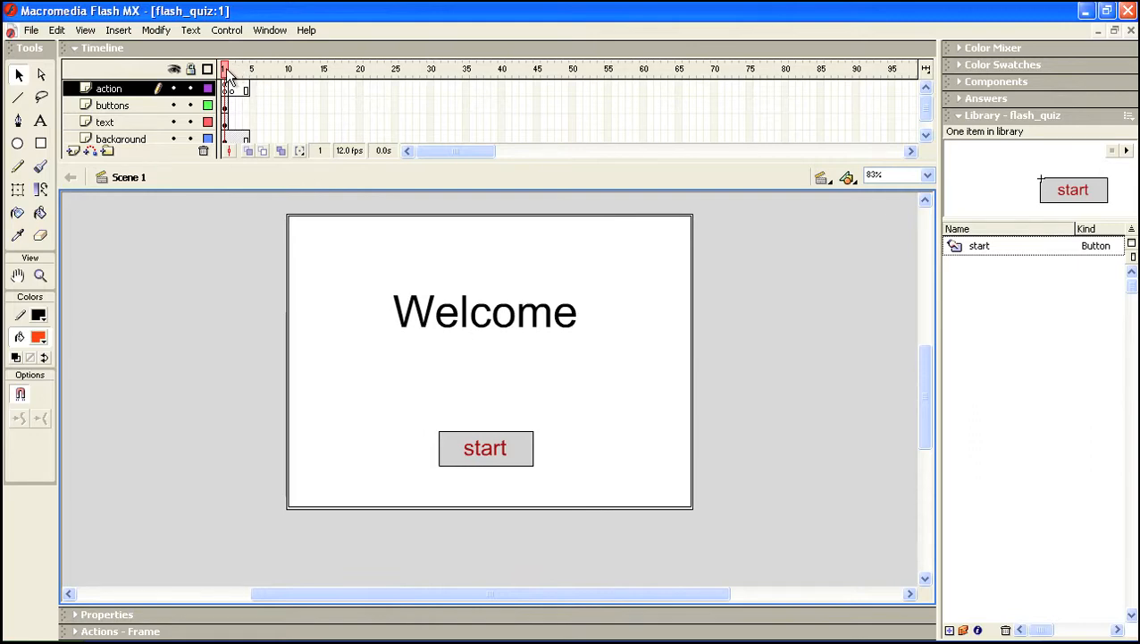
Move the playhead to frame 2 and select frame 2 on the text layer
drag(228, 74, 235, 74)
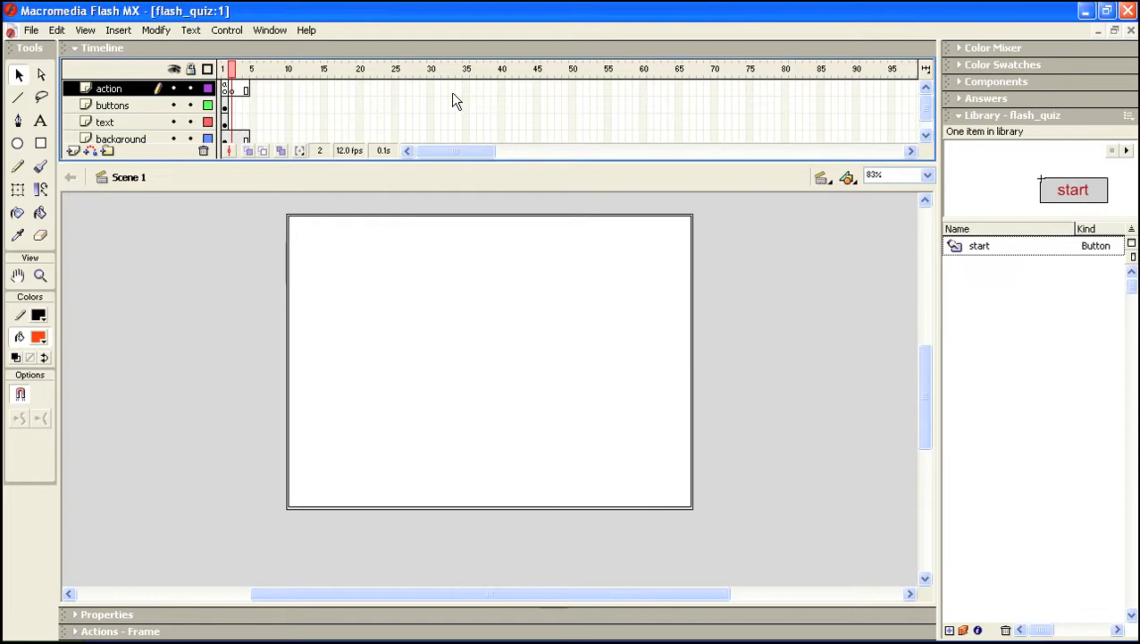
click(925, 136)
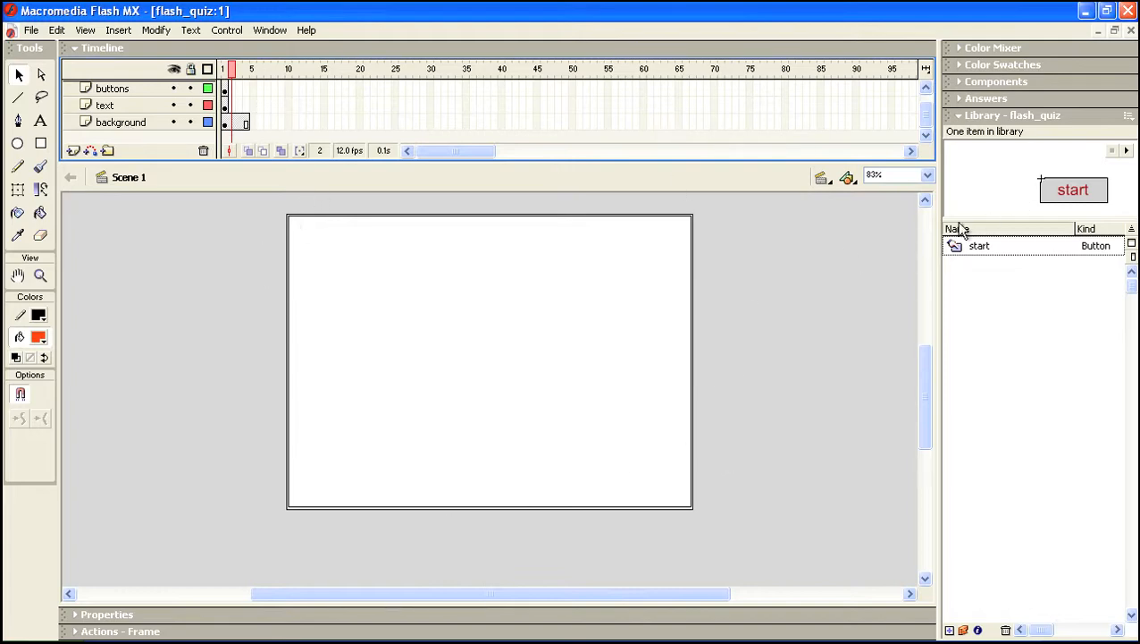
drag(926, 122, 924, 114)
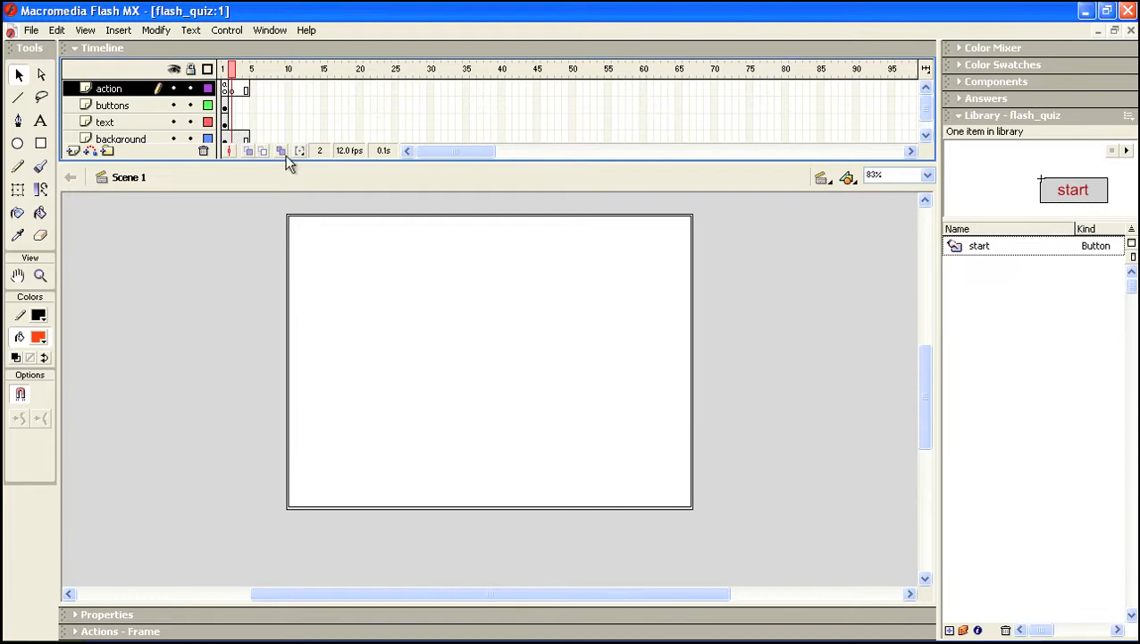
click(234, 121)
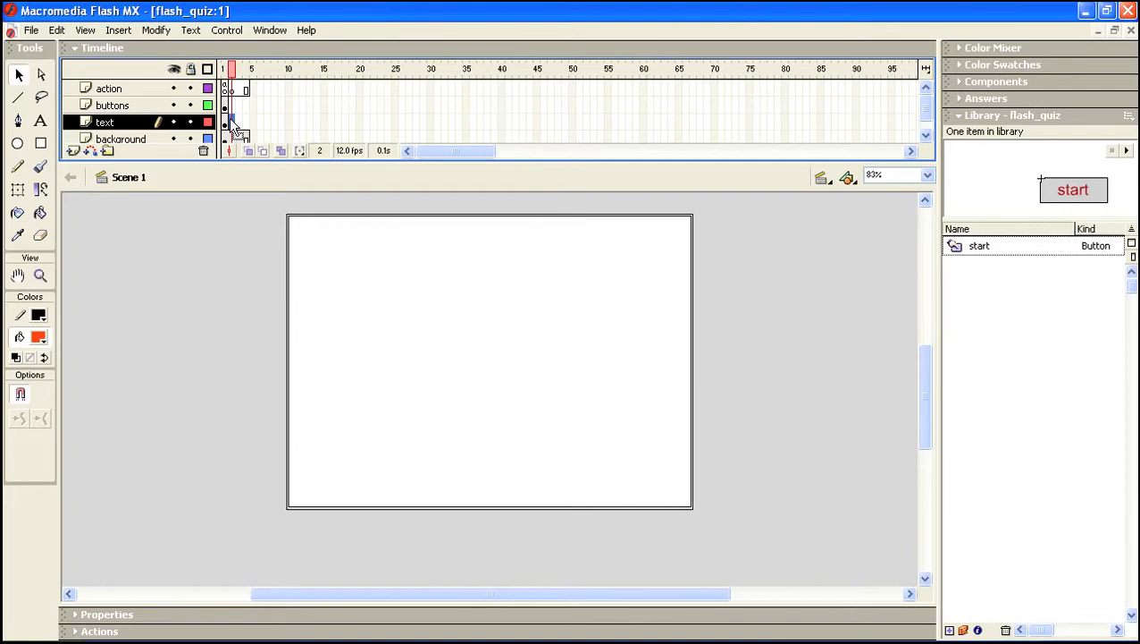
Add a keyframe at frame 2 of the text layer and change Welcome to a smaller 'Question 1'
click(118, 29)
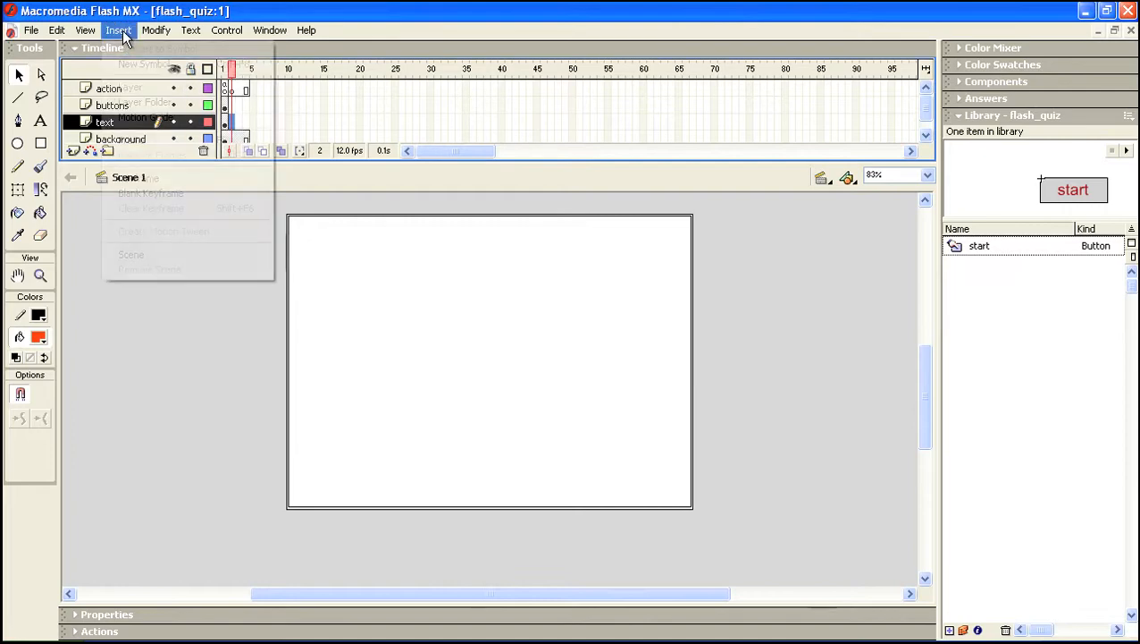
click(147, 178)
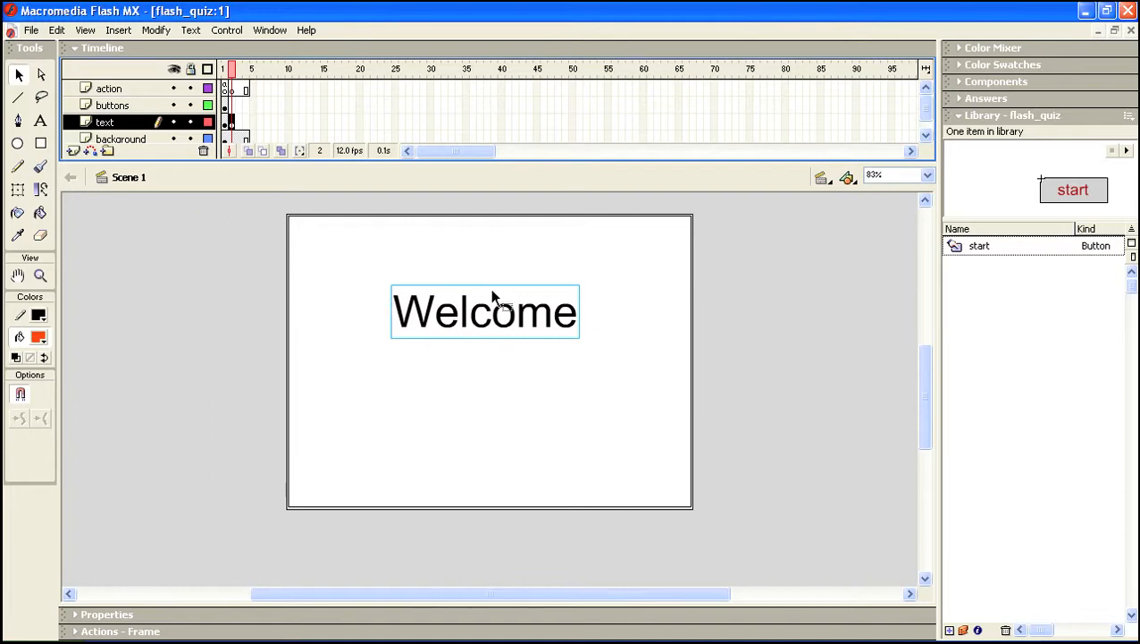
click(40, 121)
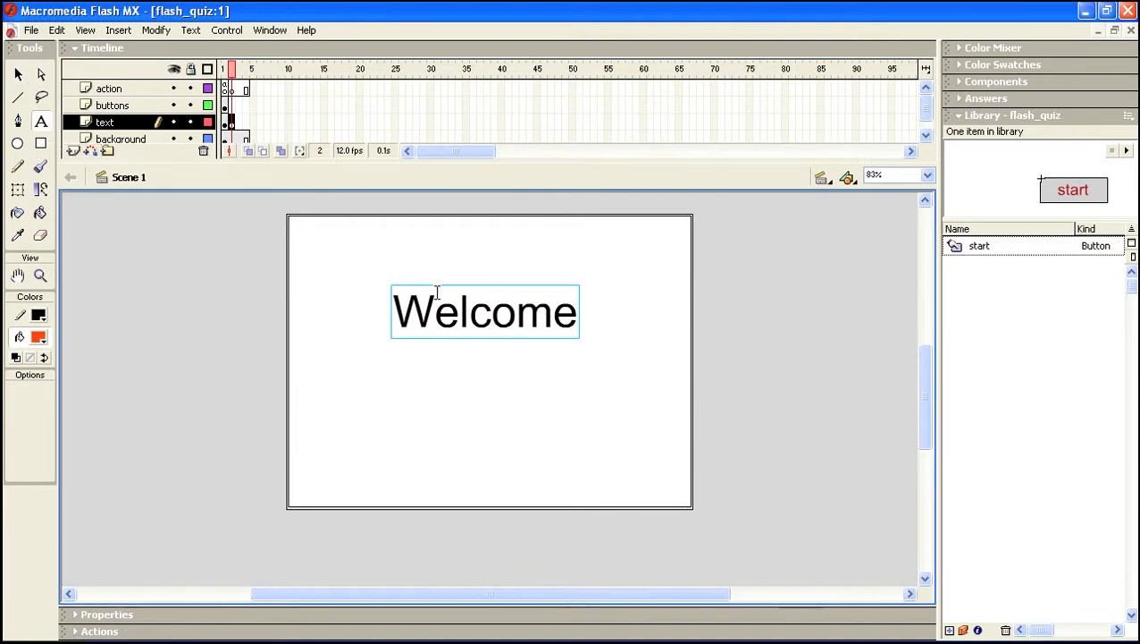
click(489, 309)
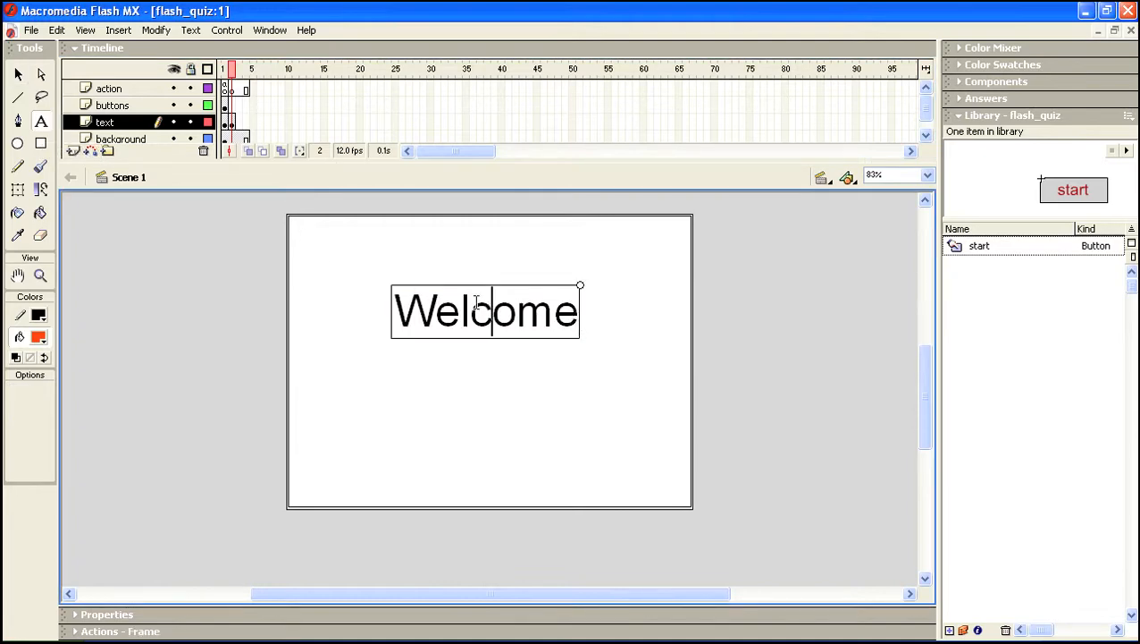
double_click(476, 304)
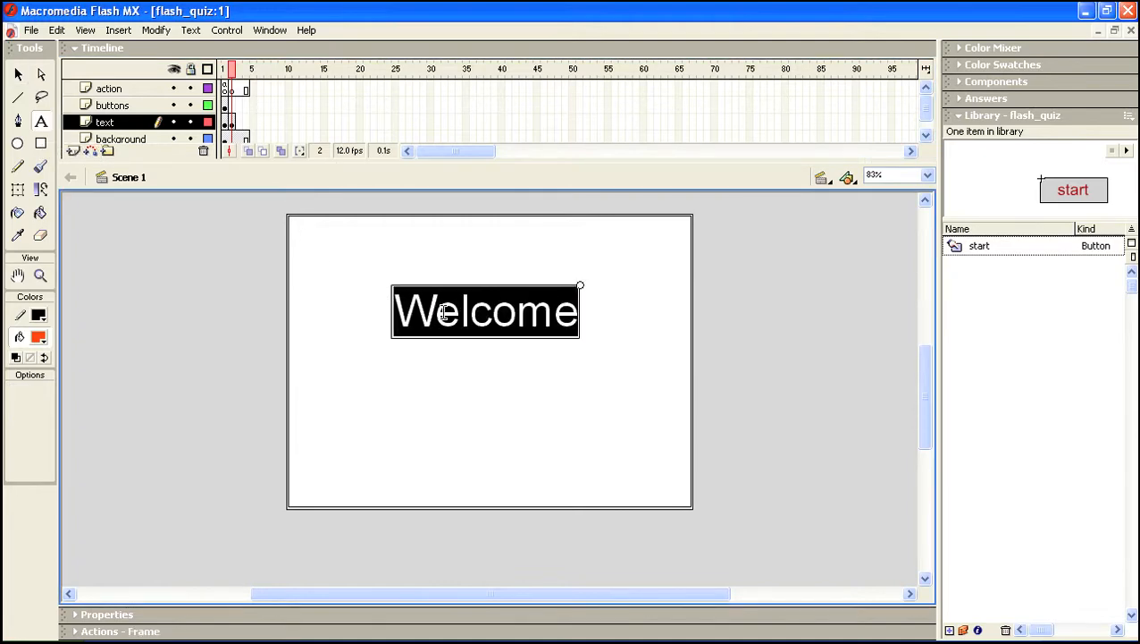
text(Questio)
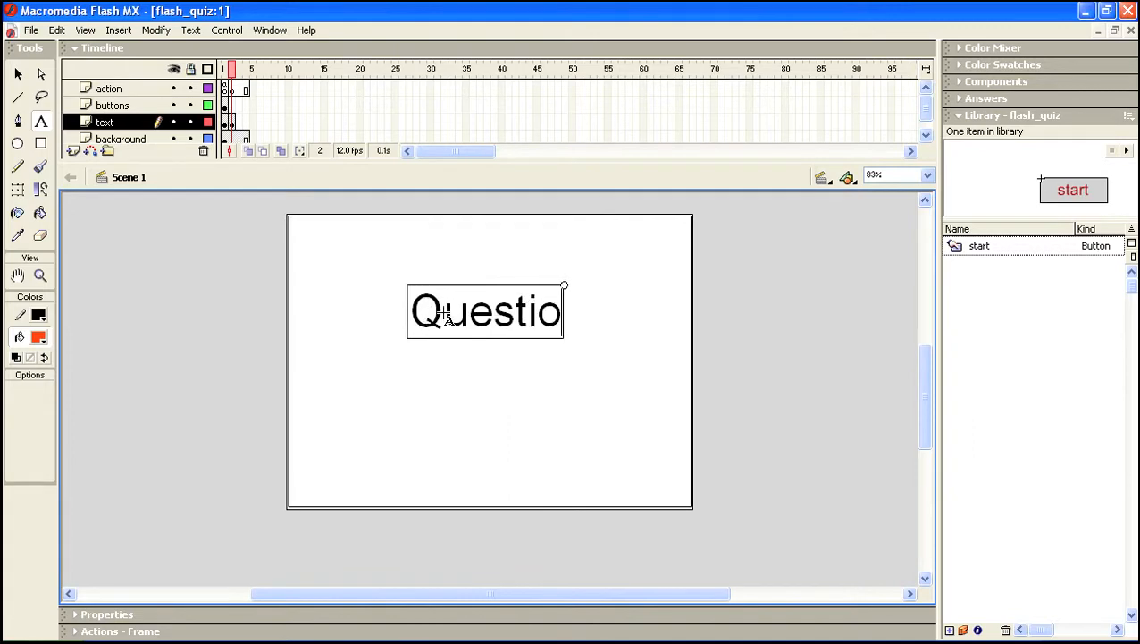
text(n 1)
drag(591, 313, 347, 295)
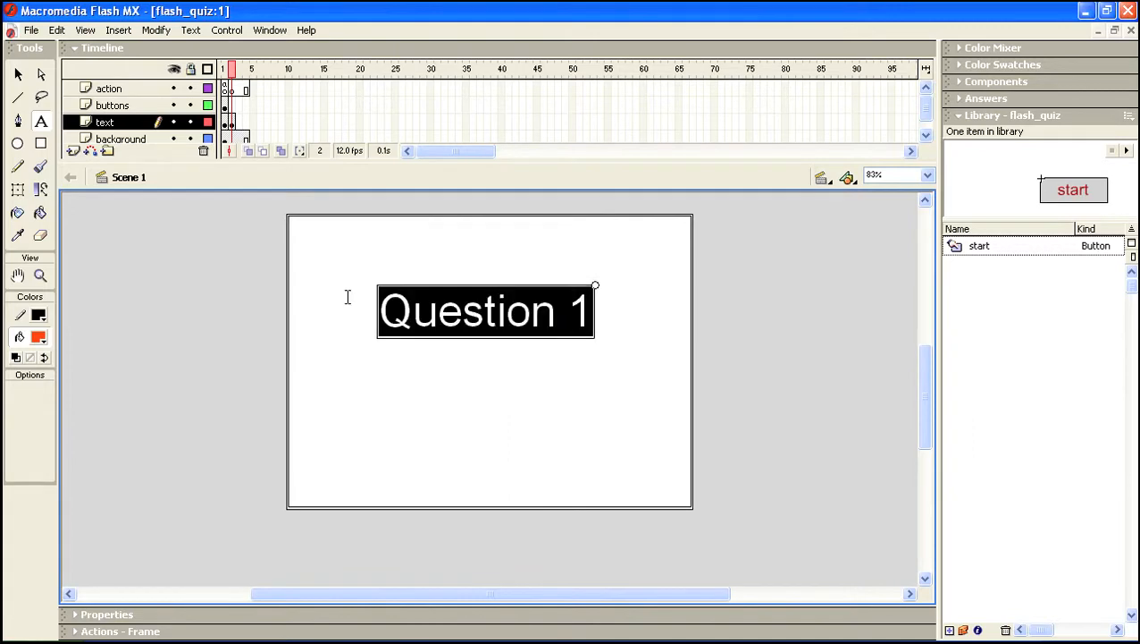
click(76, 615)
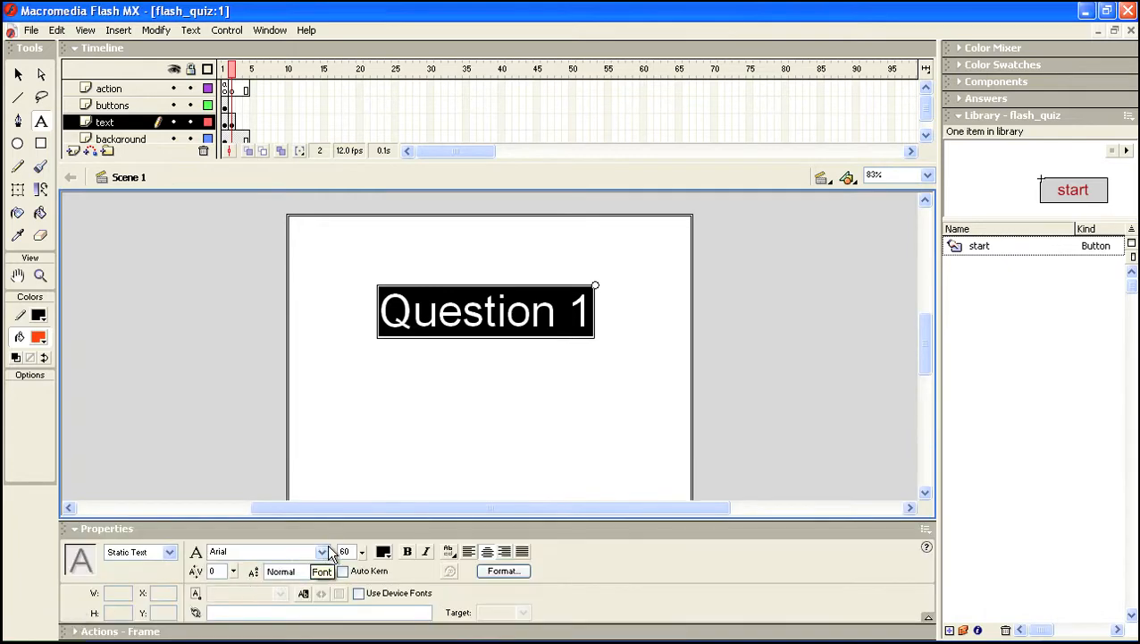
drag(361, 554, 362, 580)
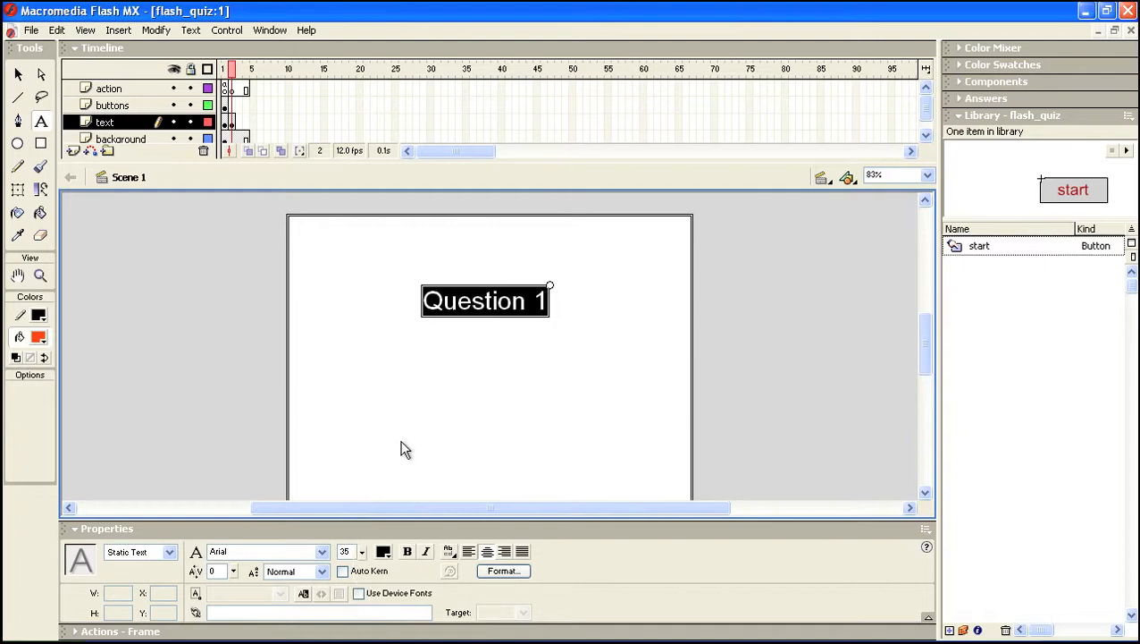
click(21, 76)
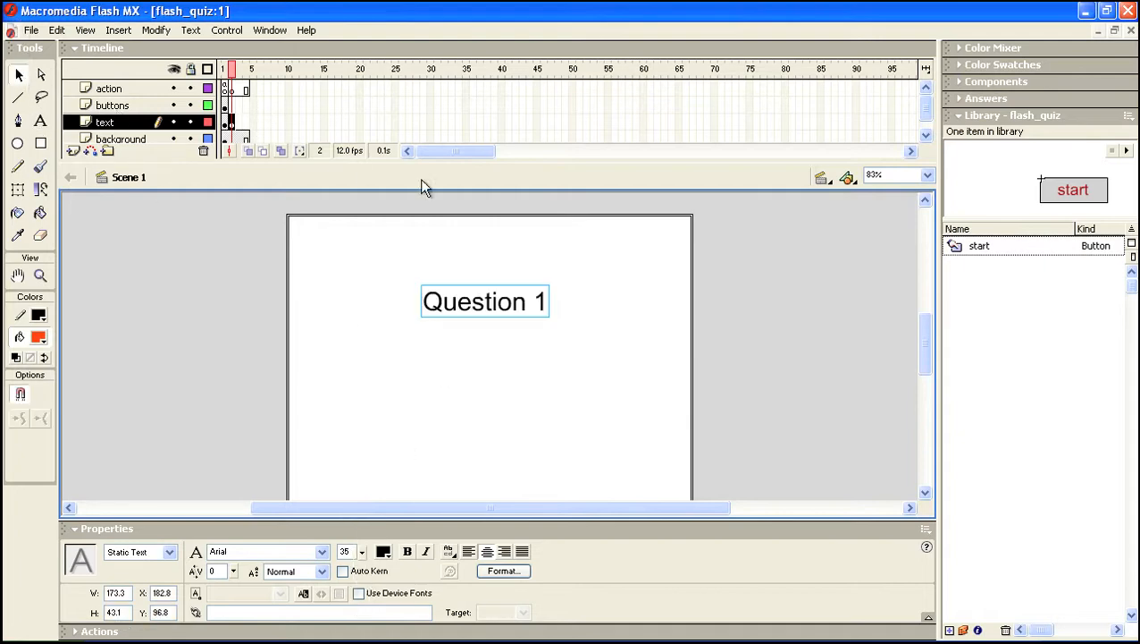
Nudge the Question 1 title up three steps toward the top of the stage
key(Up)
key(Up)
key(Up)
key(Up)
key(Up)
key(Up)
key(Up)
key(Up)
key(Up)
key(Up)
key(Up)
key(Up)
key(Up)
key(Up)
key(Up)
key(Up)
key(Up)
key(Up)
key(Up)
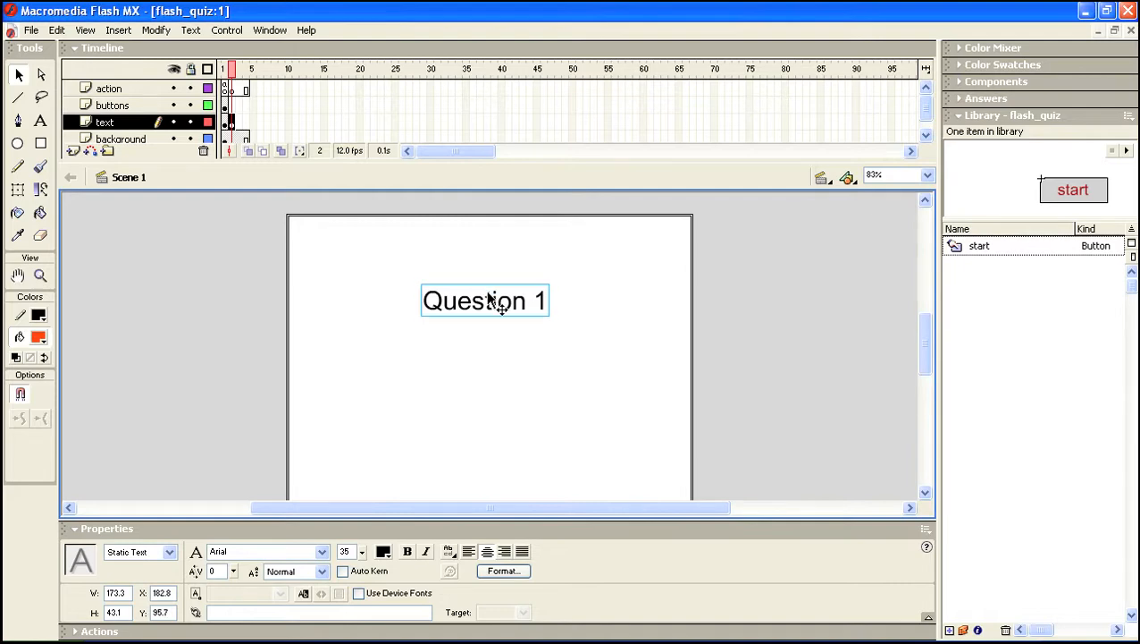
key(Up)
key(Up)
key(Up)
key(Up)
key(Up)
key(Up)
key(Up)
key(Up)
key(Up)
key(Up)
key(Up)
key(Up)
key(Up)
key(Up)
key(Up)
key(Up)
key(Up)
key(Up)
key(Up)
key(Up)
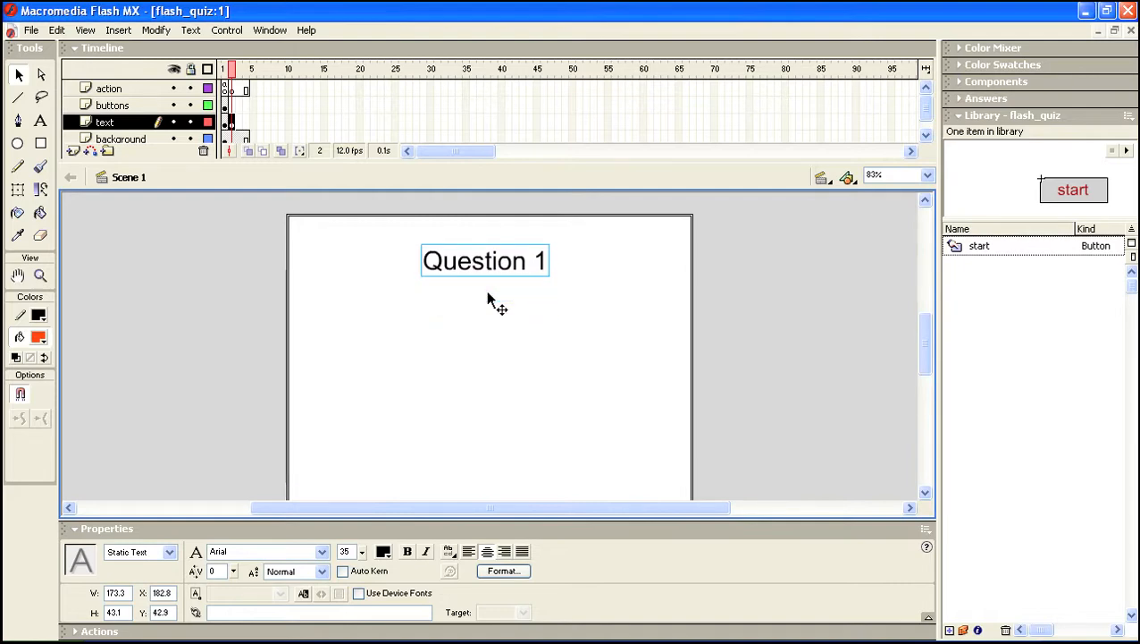
key(Up)
key(Up)
key(Up)
key(Up)
key(Up)
key(Up)
key(Up)
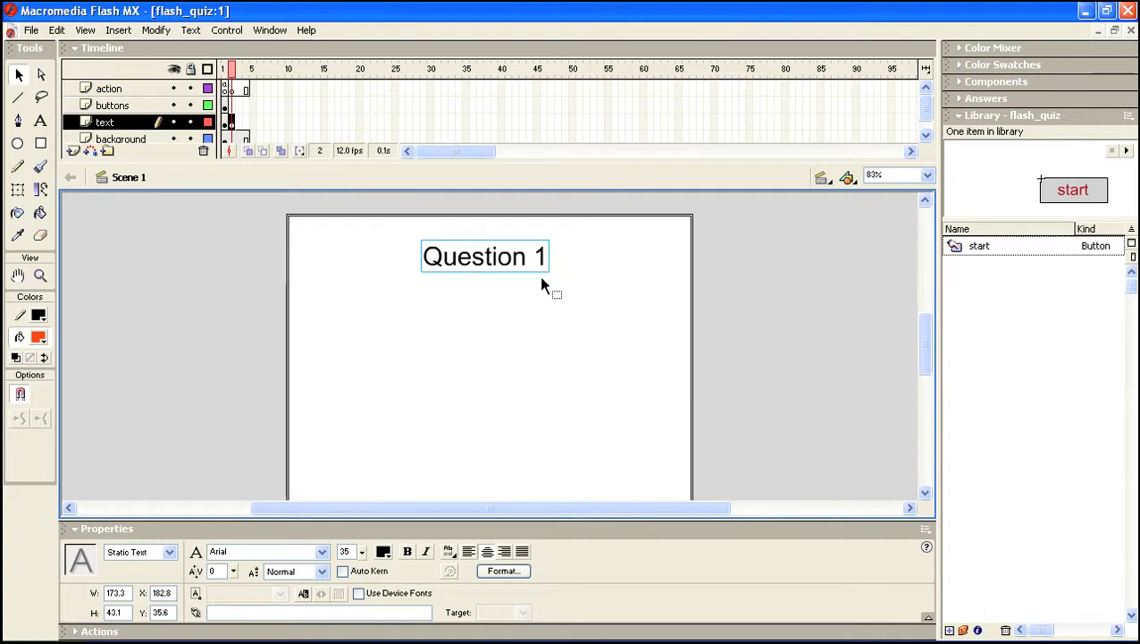
click(480, 287)
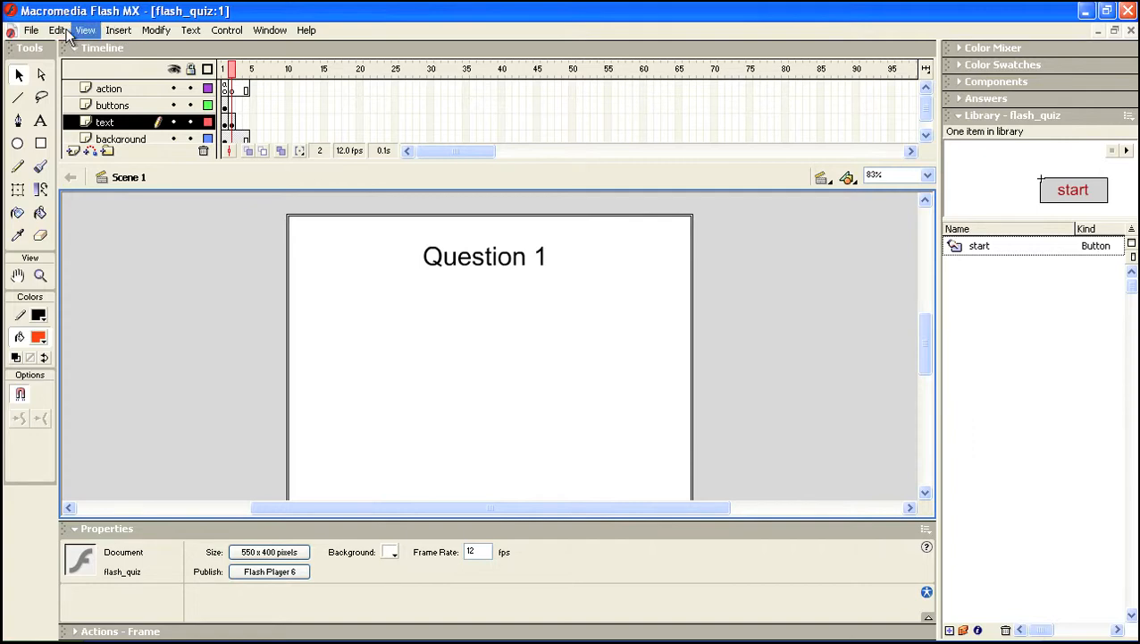
Import the molecule image from the images folder into the library and preview it
click(31, 31)
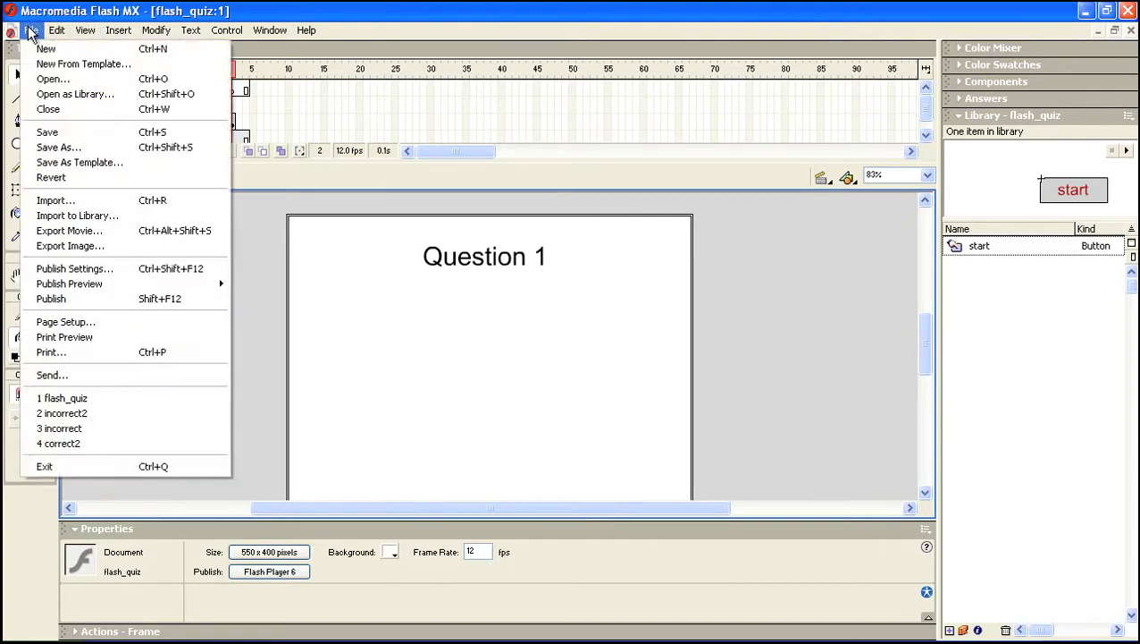
click(97, 224)
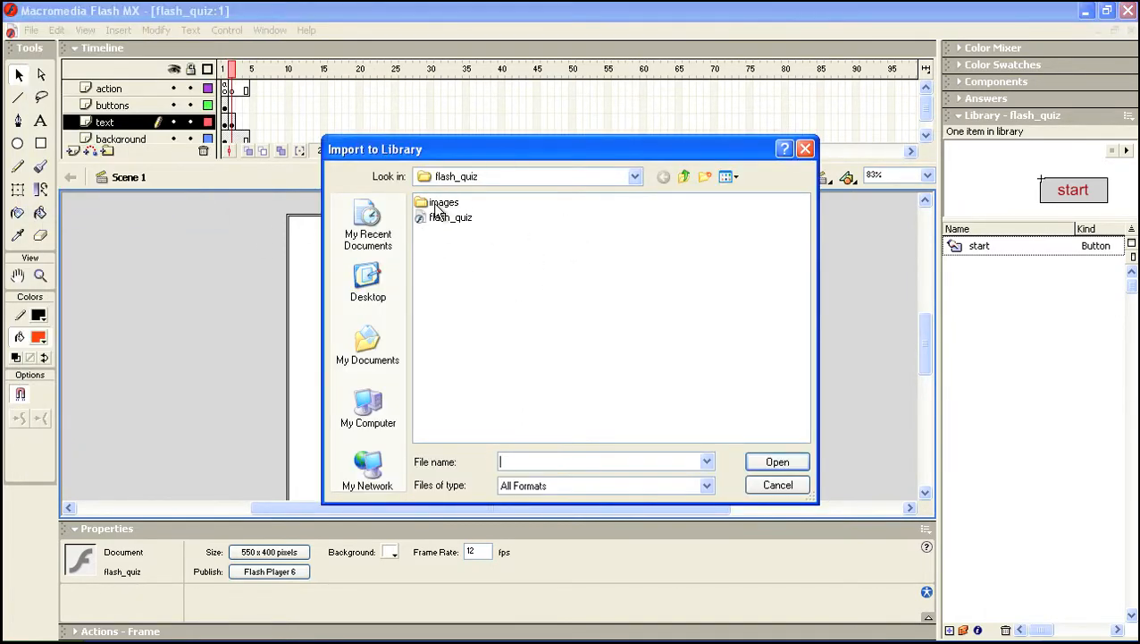
mouse_move(427, 208)
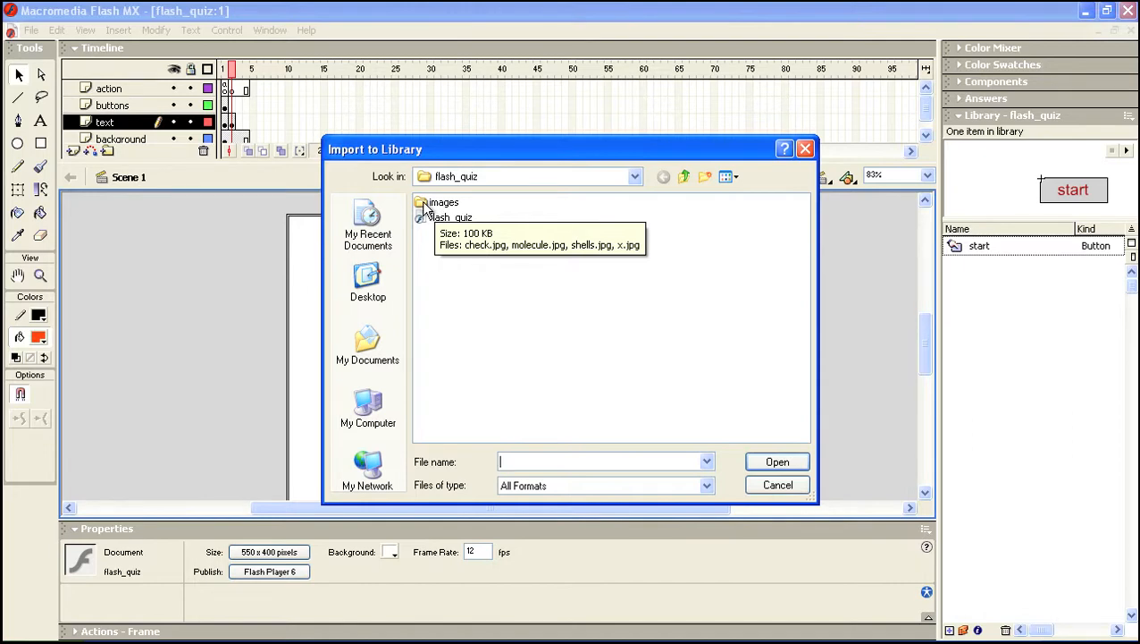
double_click(426, 205)
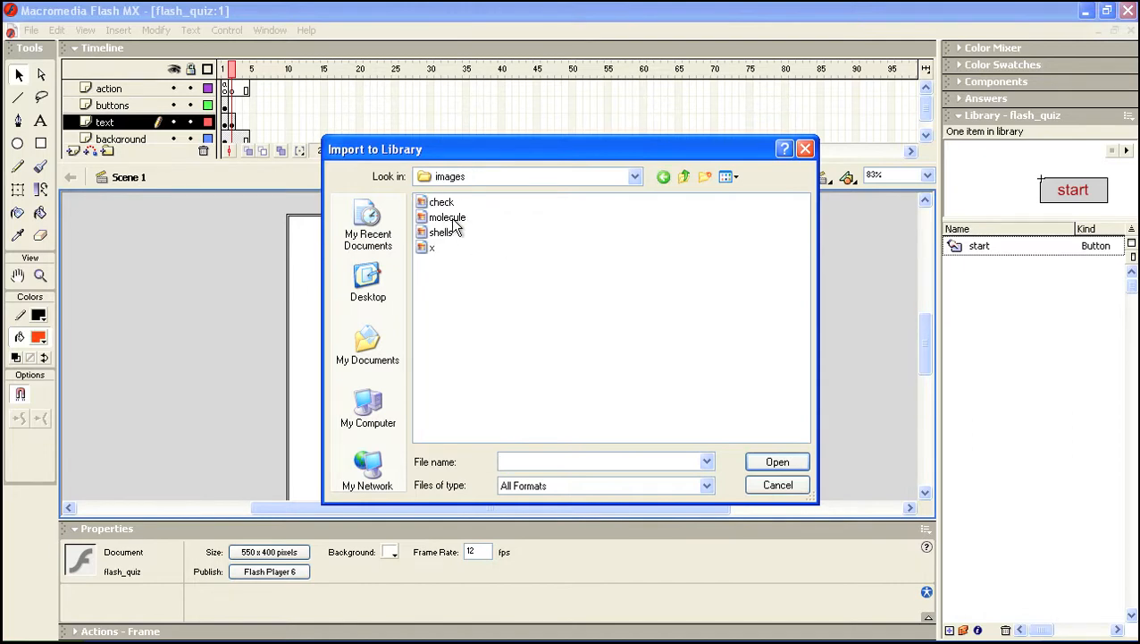
click(448, 218)
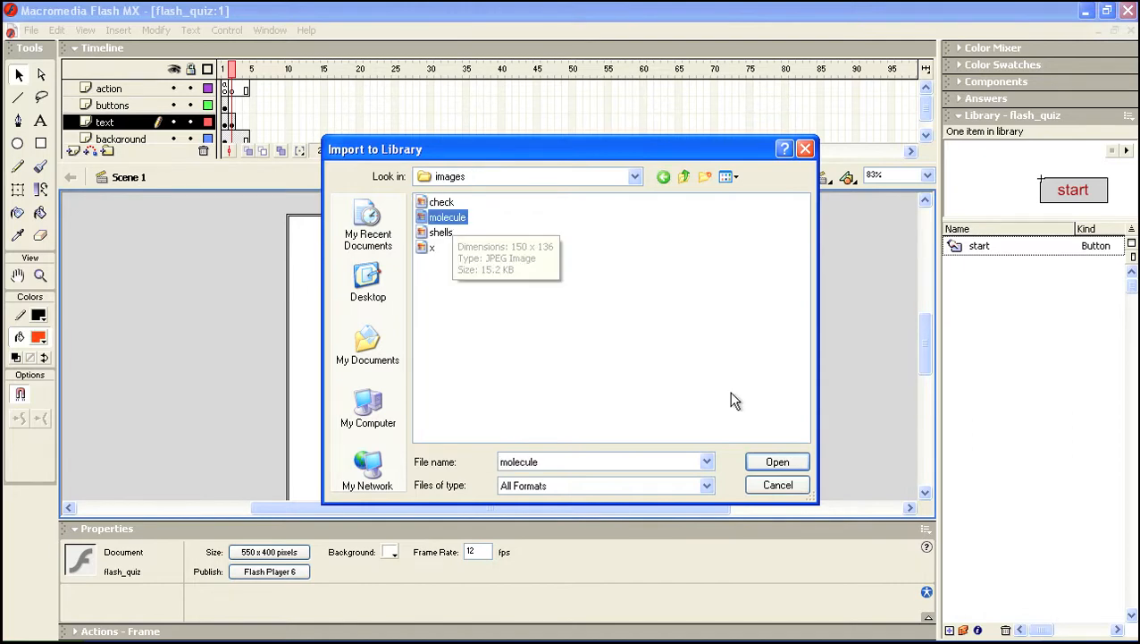
click(793, 461)
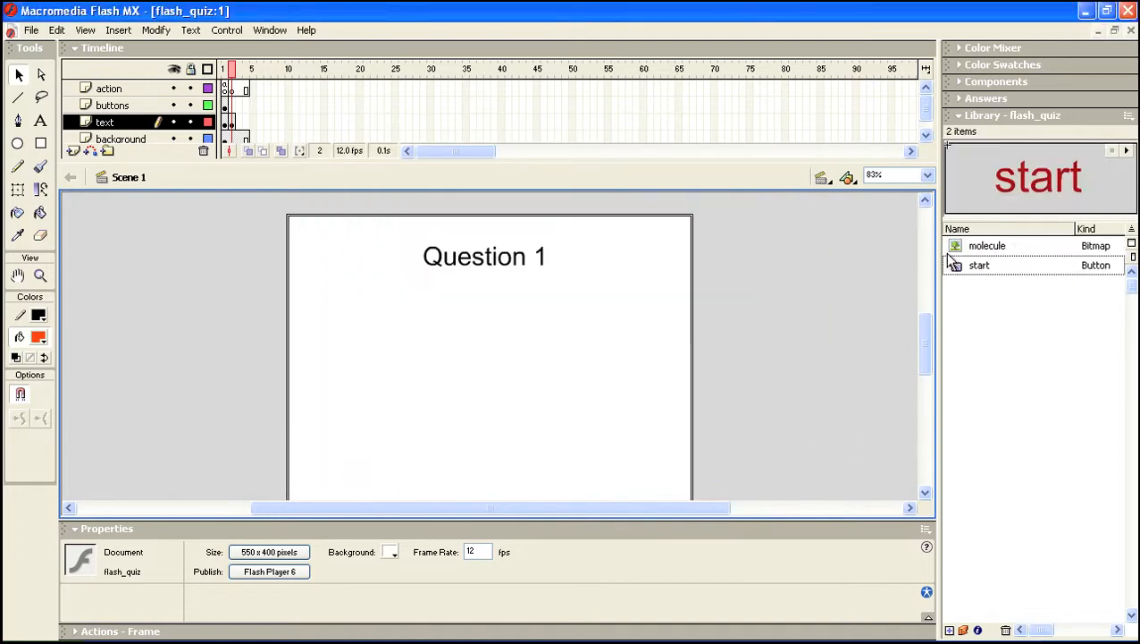
click(959, 246)
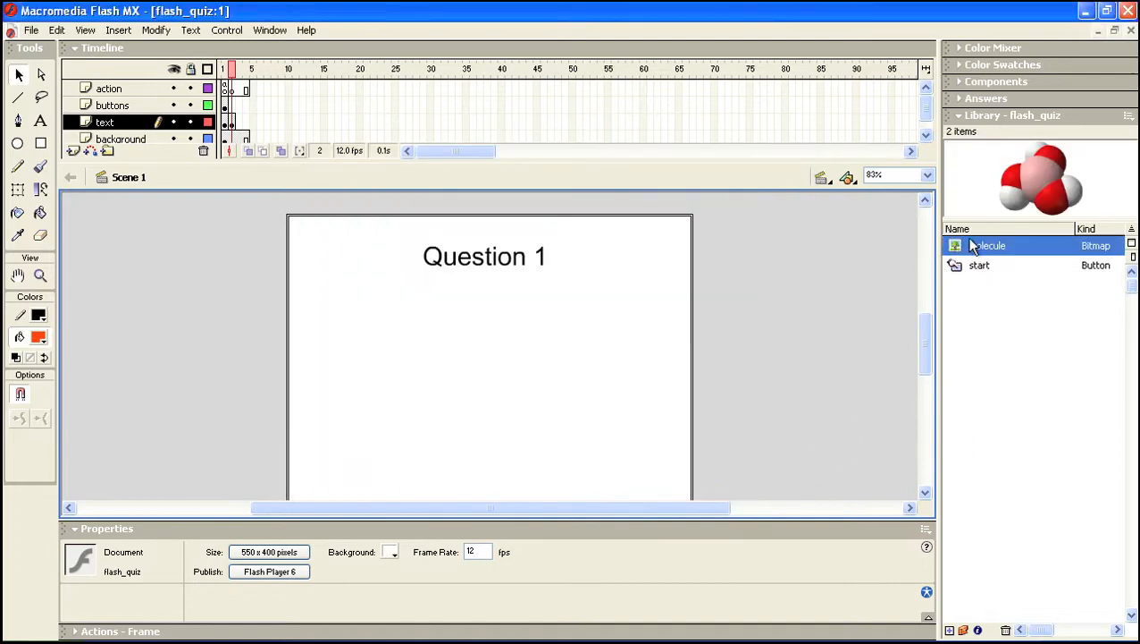
mouse_move(954, 240)
mouse_down()
mouse_move(542, 306)
mouse_move(478, 335)
mouse_move(657, 338)
mouse_move(964, 252)
mouse_up()
Insert a new layer above the text layer and name it 'images'
click(77, 150)
double_click(107, 123)
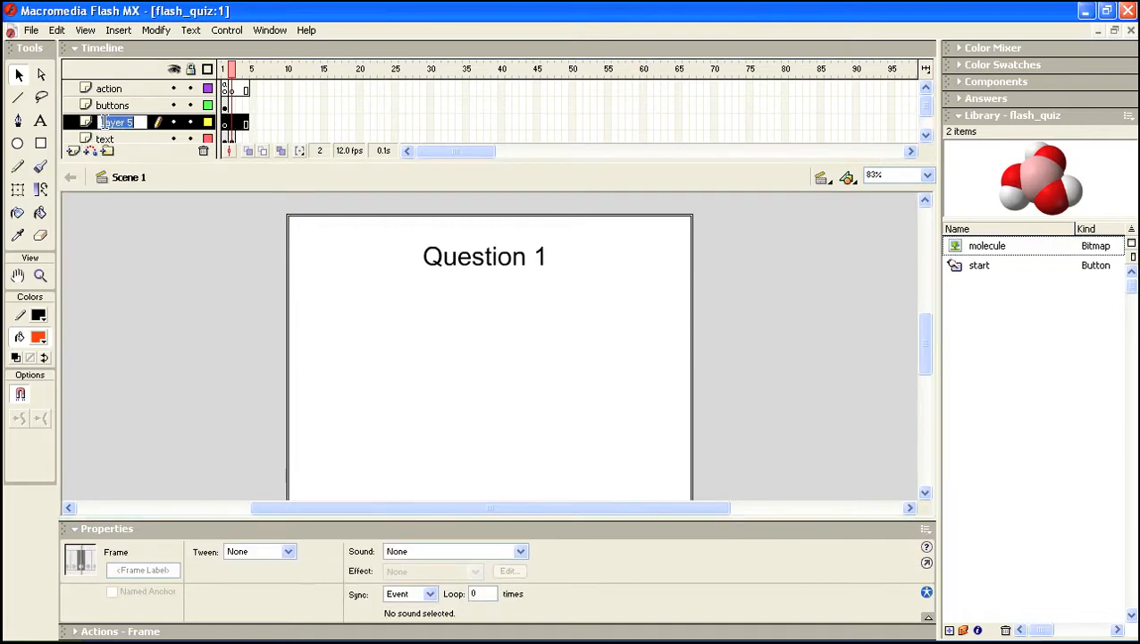
text(i)
key(BackSpace)
click(232, 124)
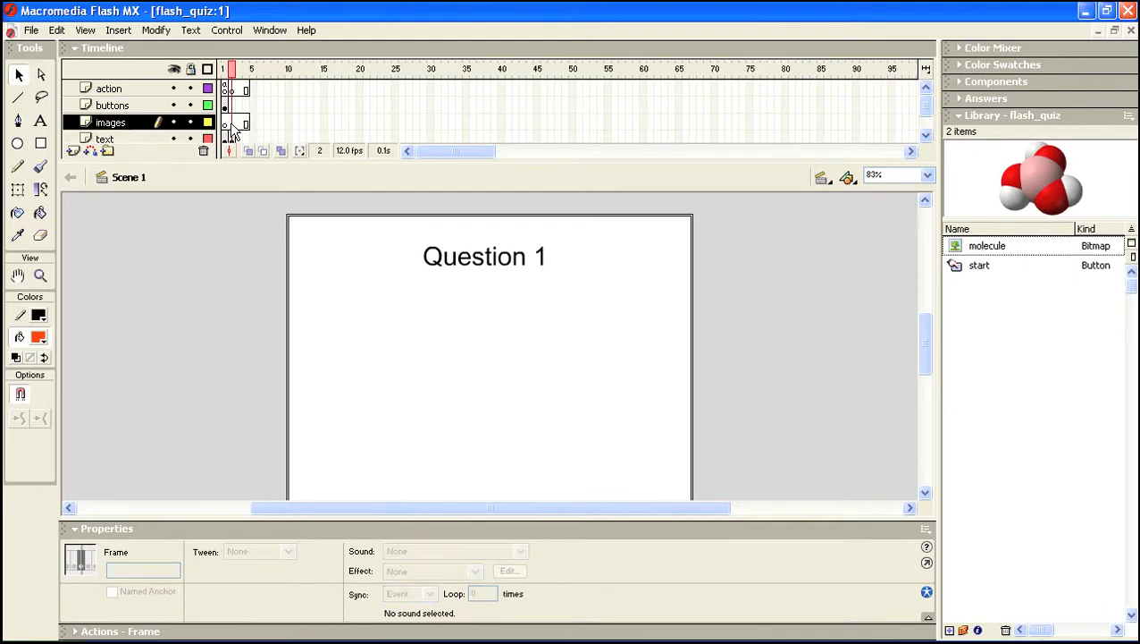
Add keyframes at frames 2 and 3 of the images layer, ending on frame 2
click(235, 123)
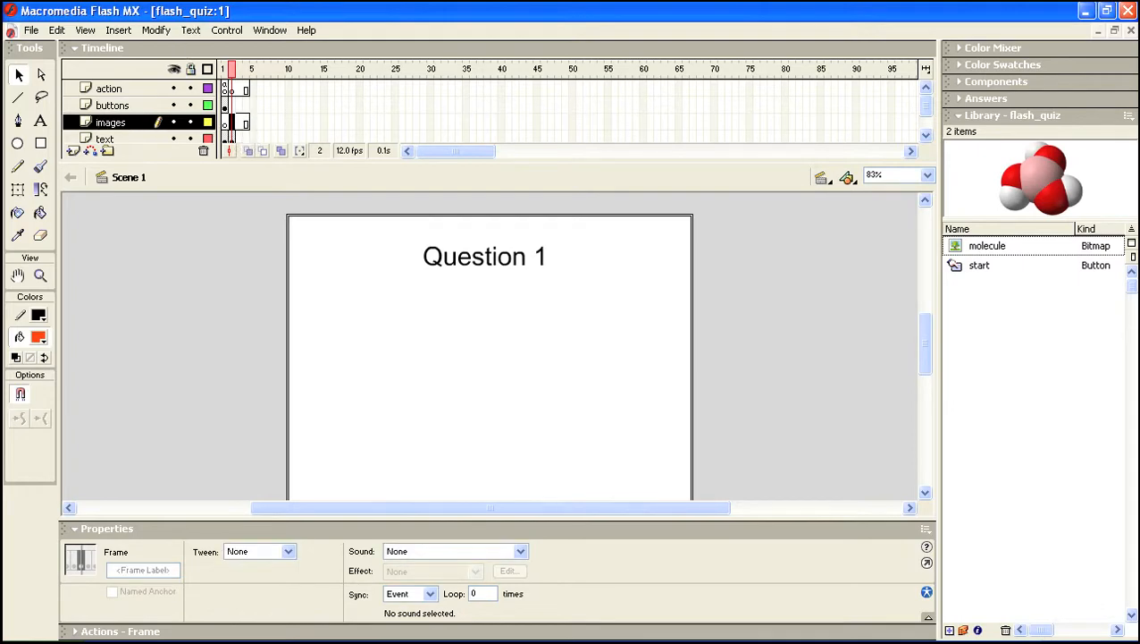
click(118, 30)
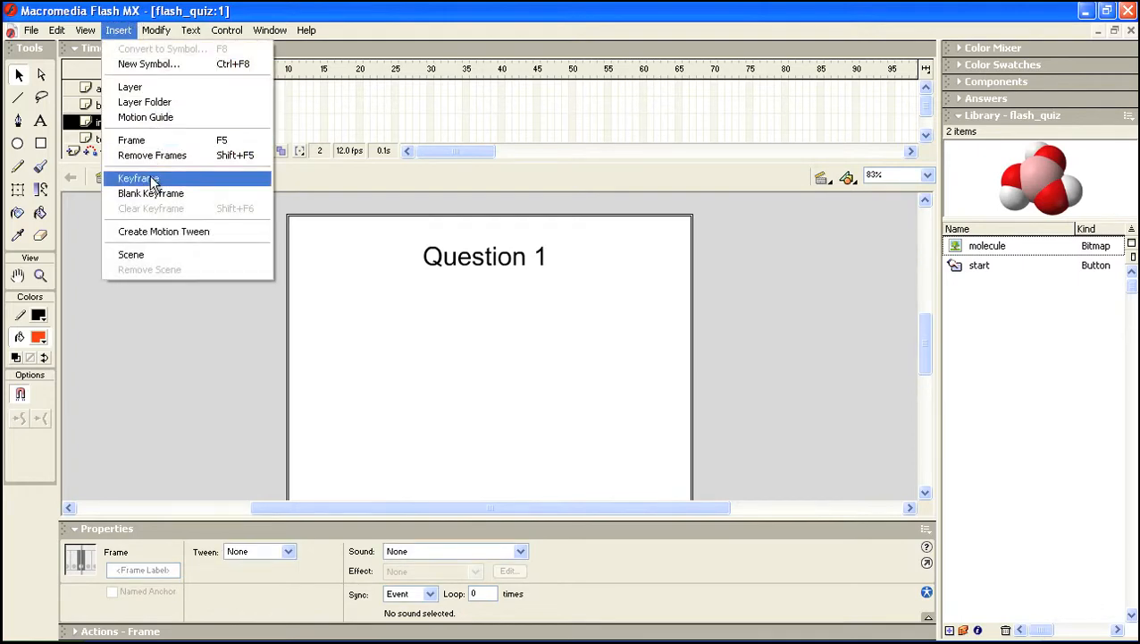
click(152, 178)
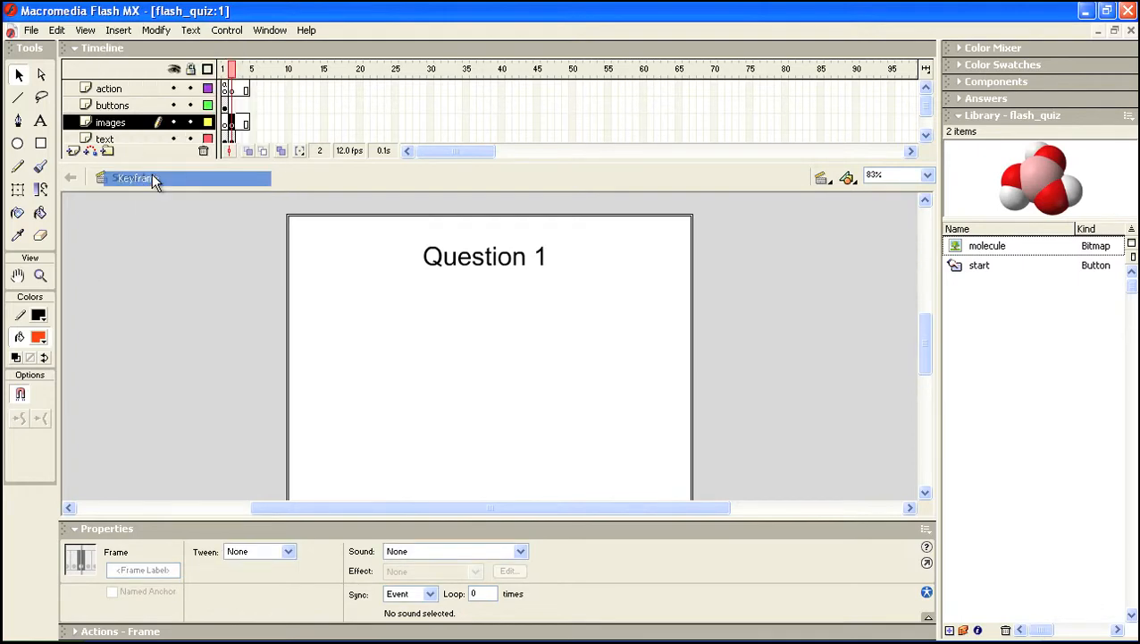
click(238, 123)
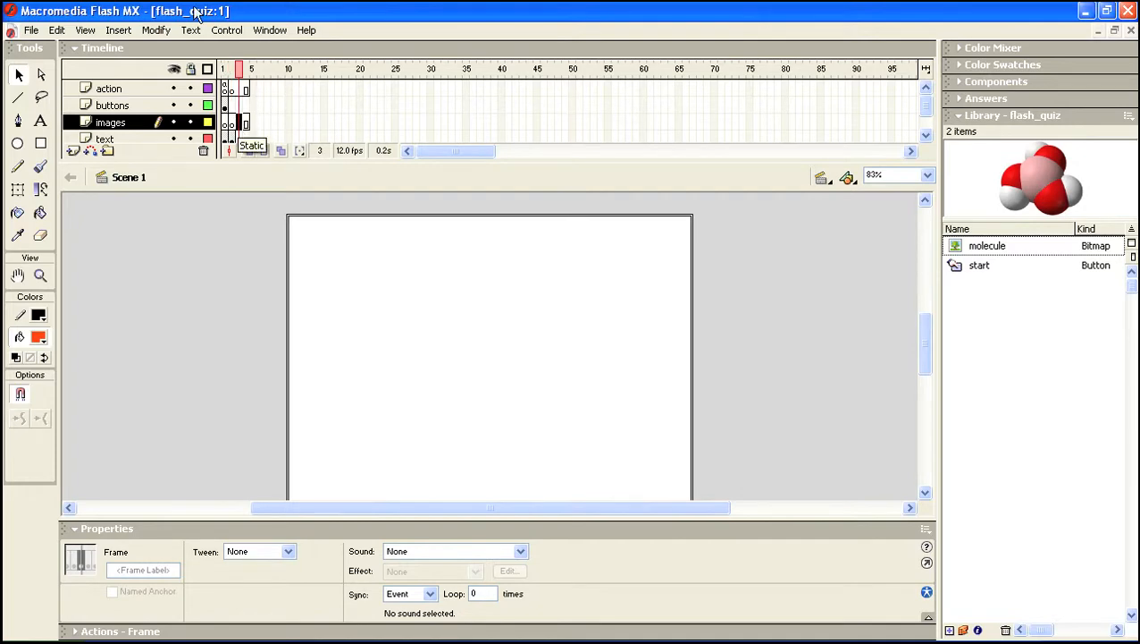
click(118, 30)
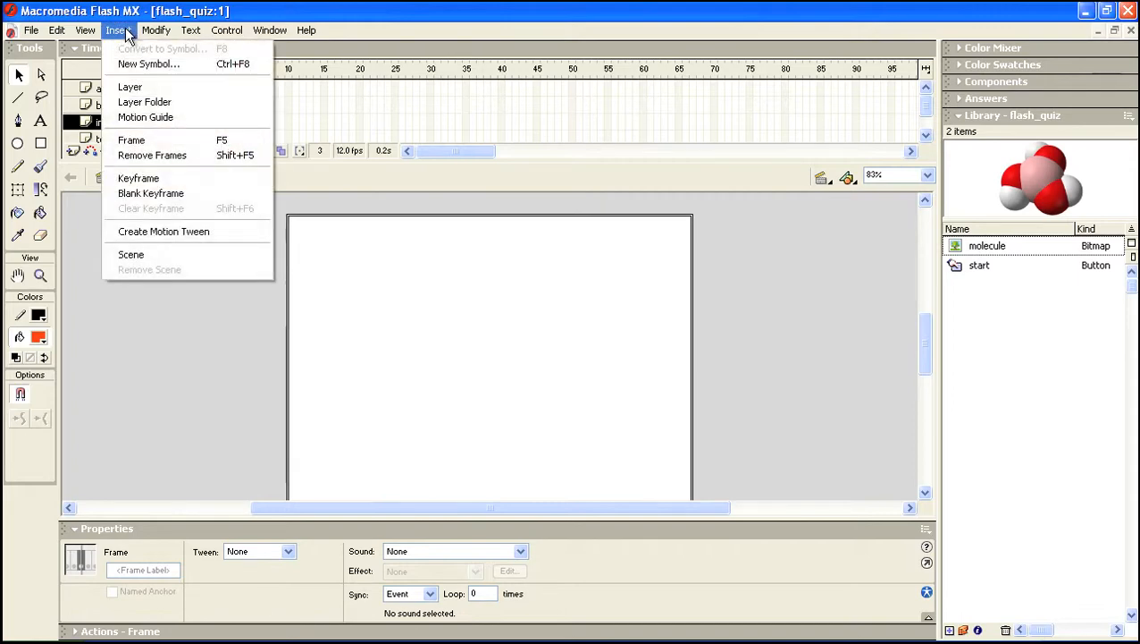
click(148, 179)
click(231, 123)
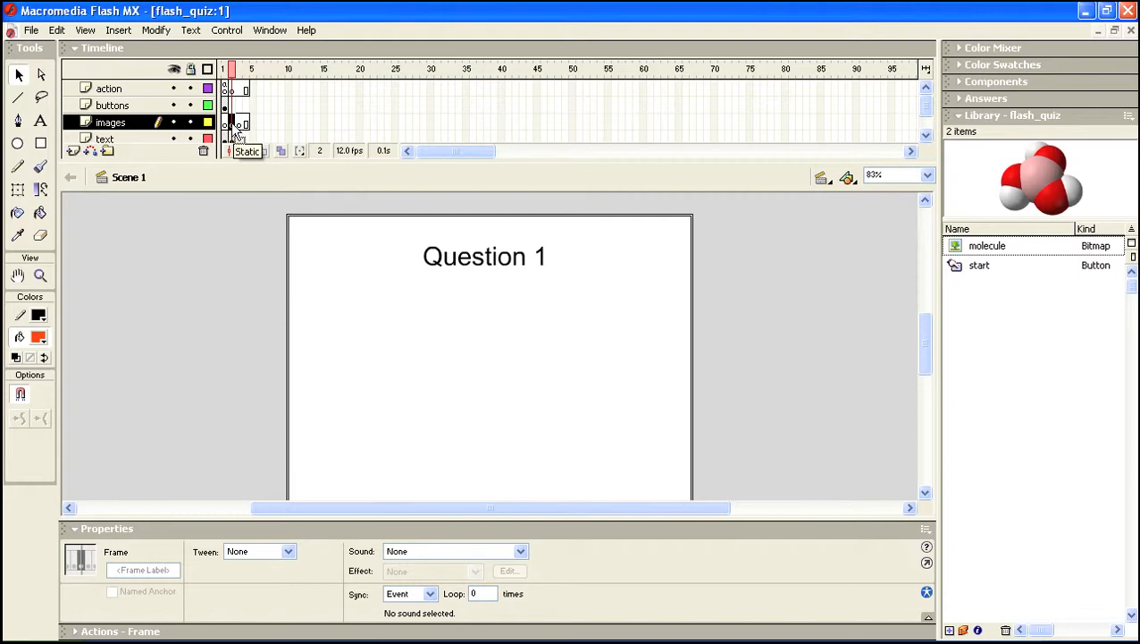
Place the molecule bitmap from the Library under the Question 1 title, nudged left and down
click(953, 243)
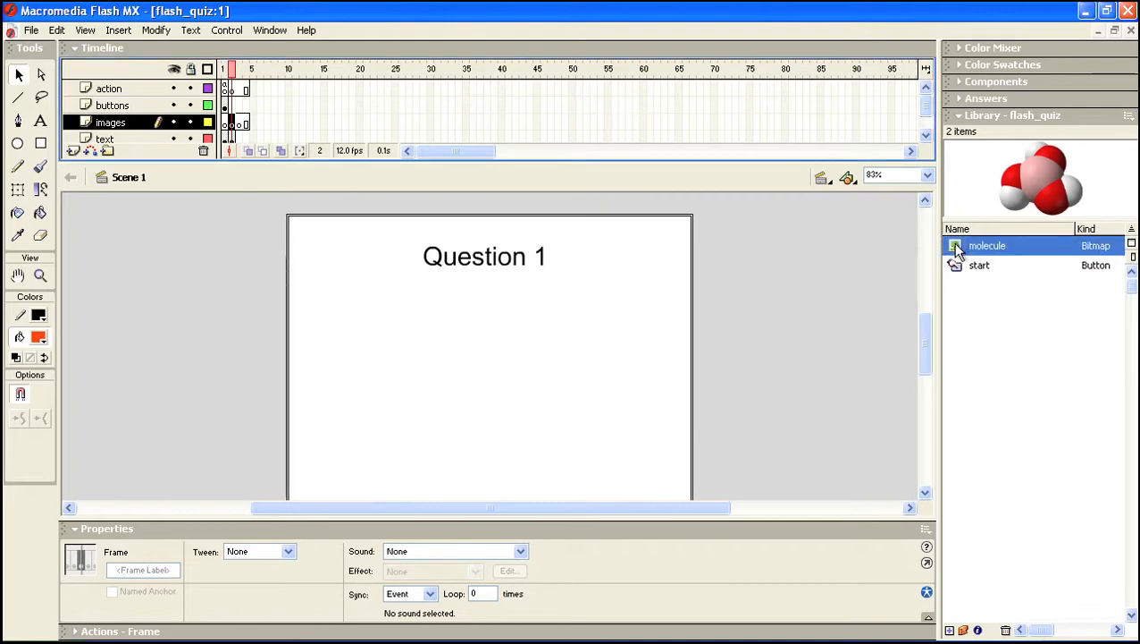
drag(949, 242, 494, 329)
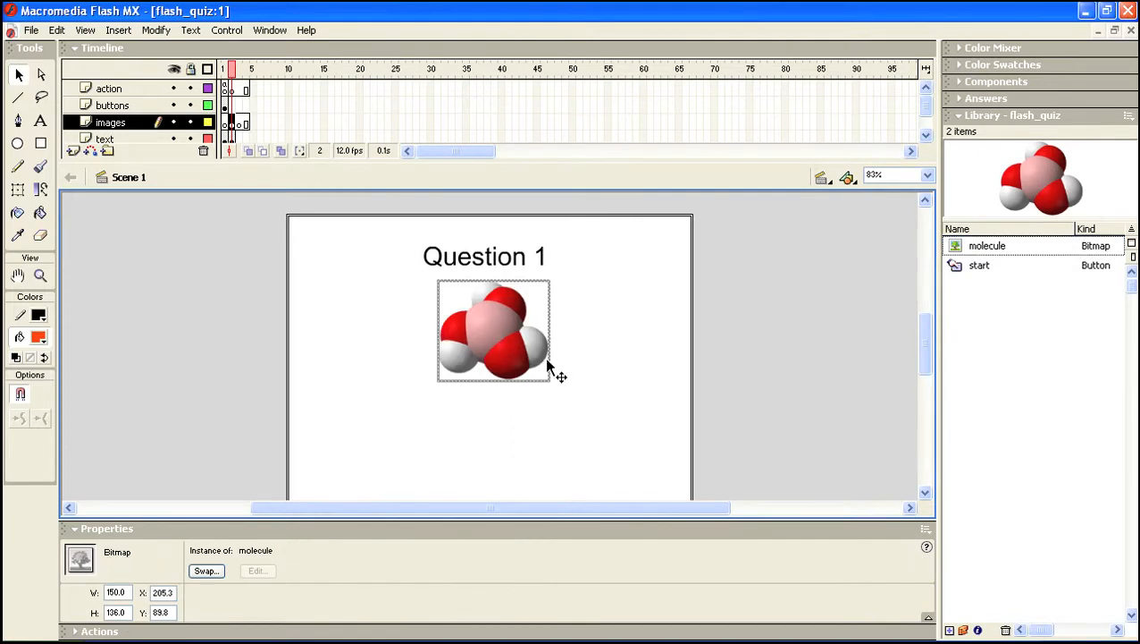
key(Left)
key(Left)
key(Left)
key(Left)
key(Left)
key(Left)
key(Left)
key(Down)
key(Down)
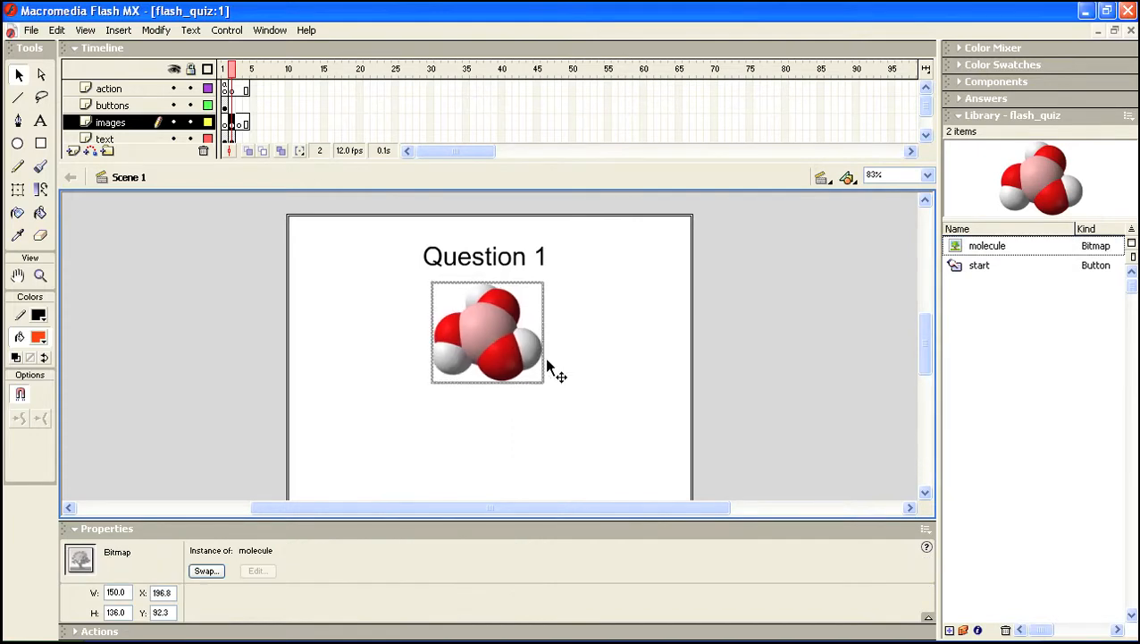
click(603, 378)
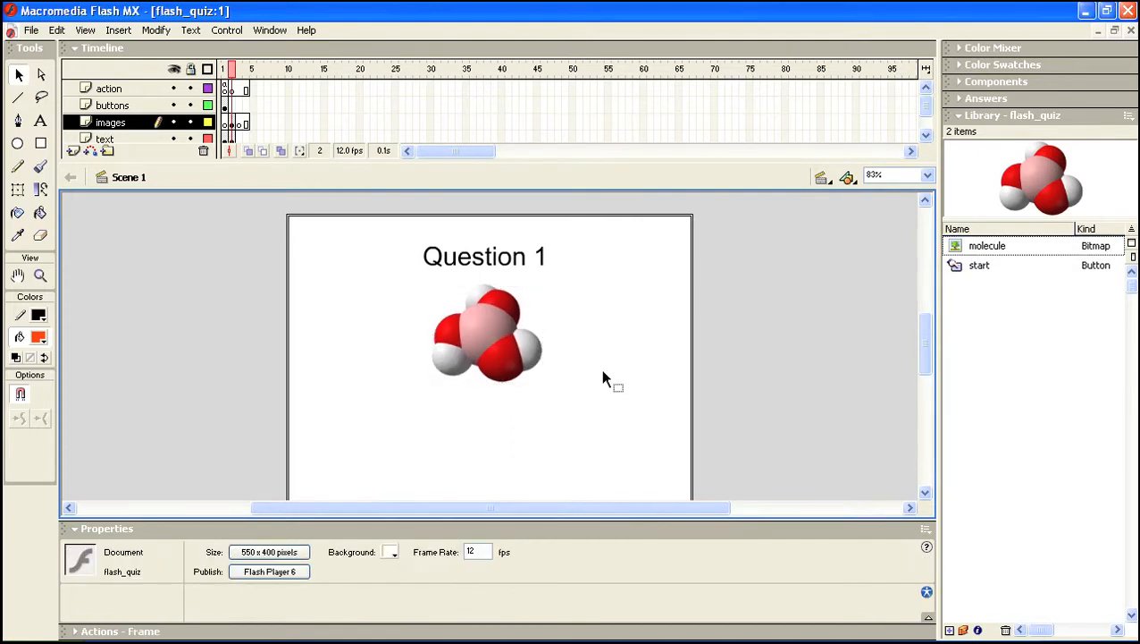
scroll(868, 410, down, 3)
drag(924, 358, 921, 341)
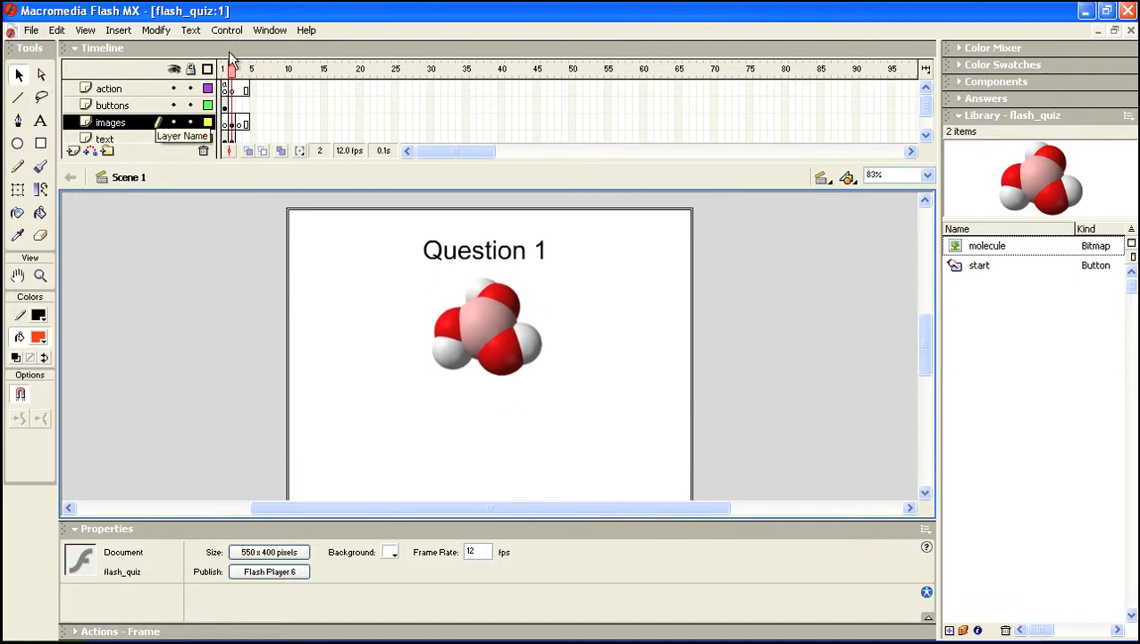
Start a text box below the molecule on the text layer and switch to the quiz notes
click(927, 135)
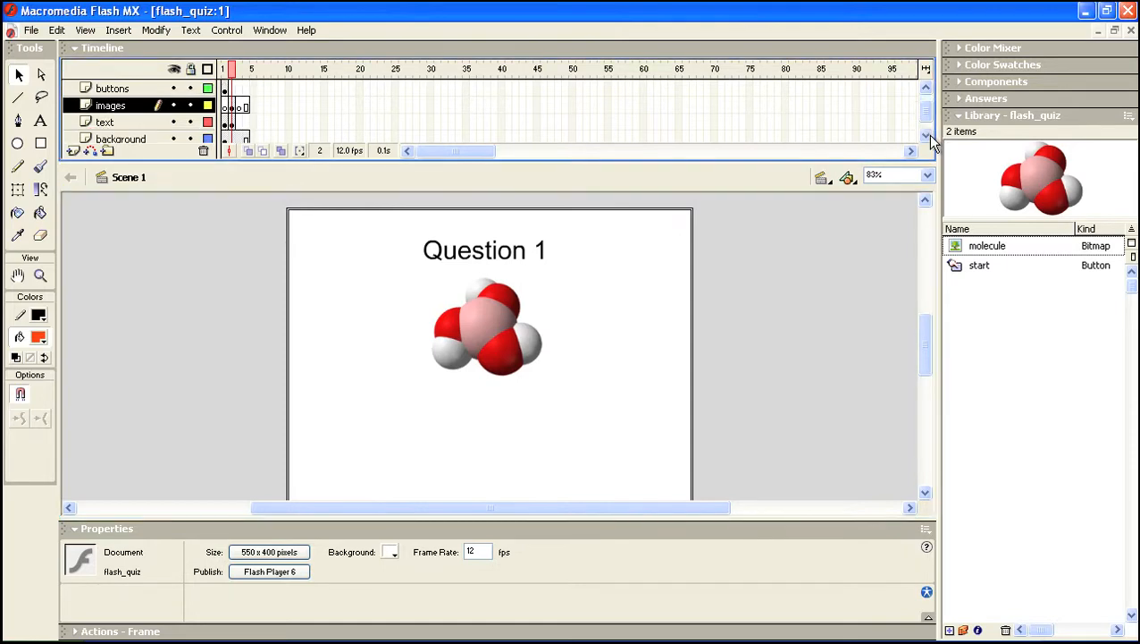
click(229, 121)
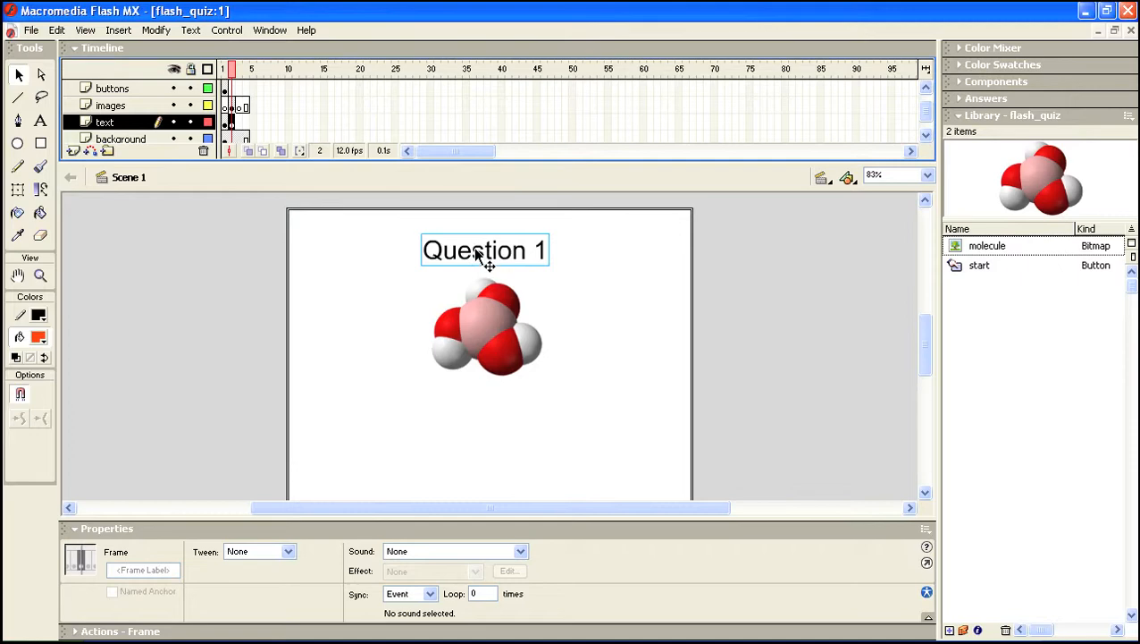
click(42, 122)
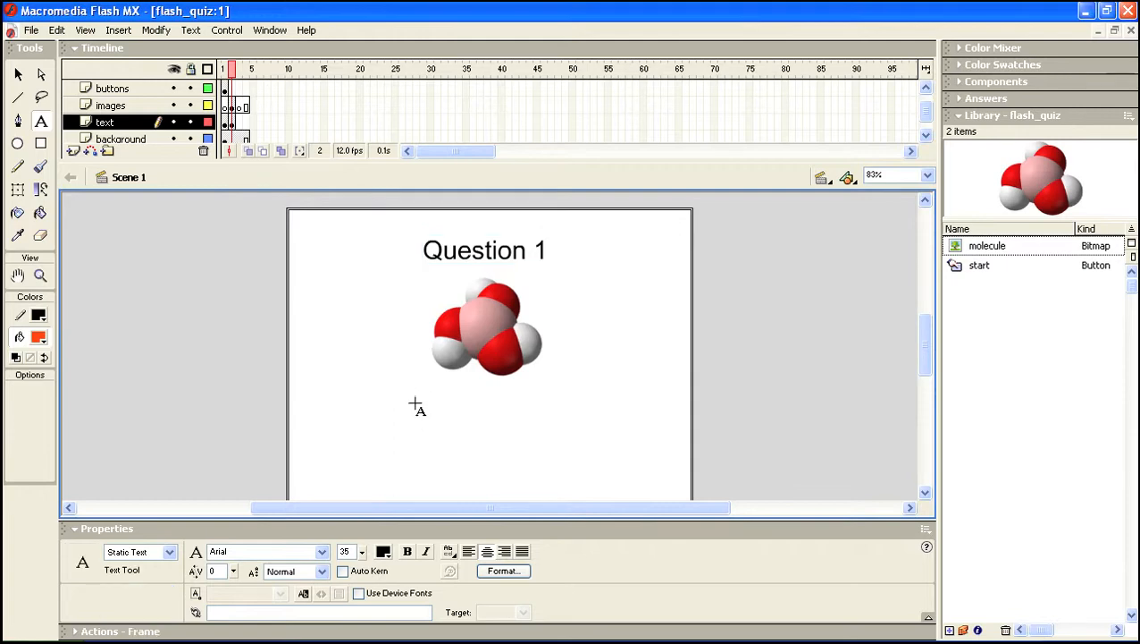
click(413, 380)
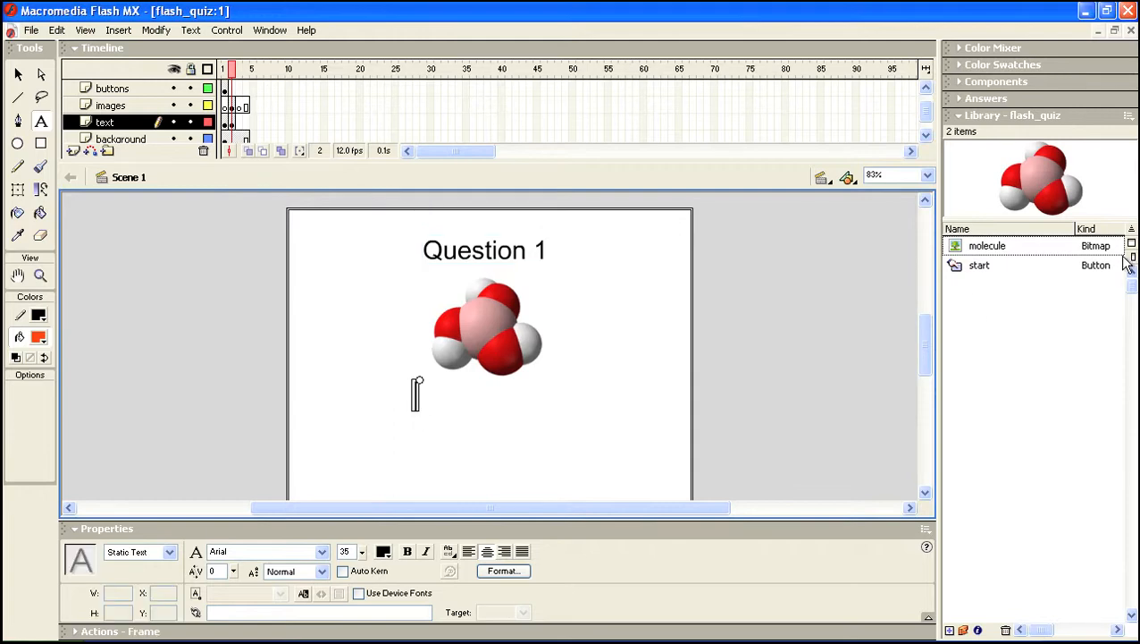
key(super+Tab)
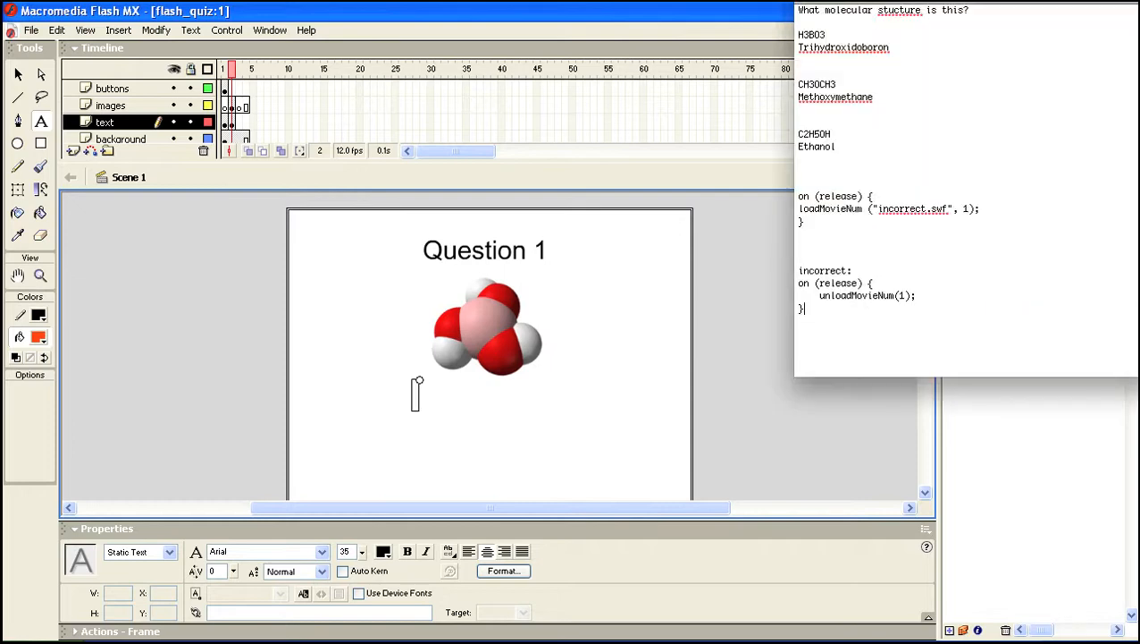
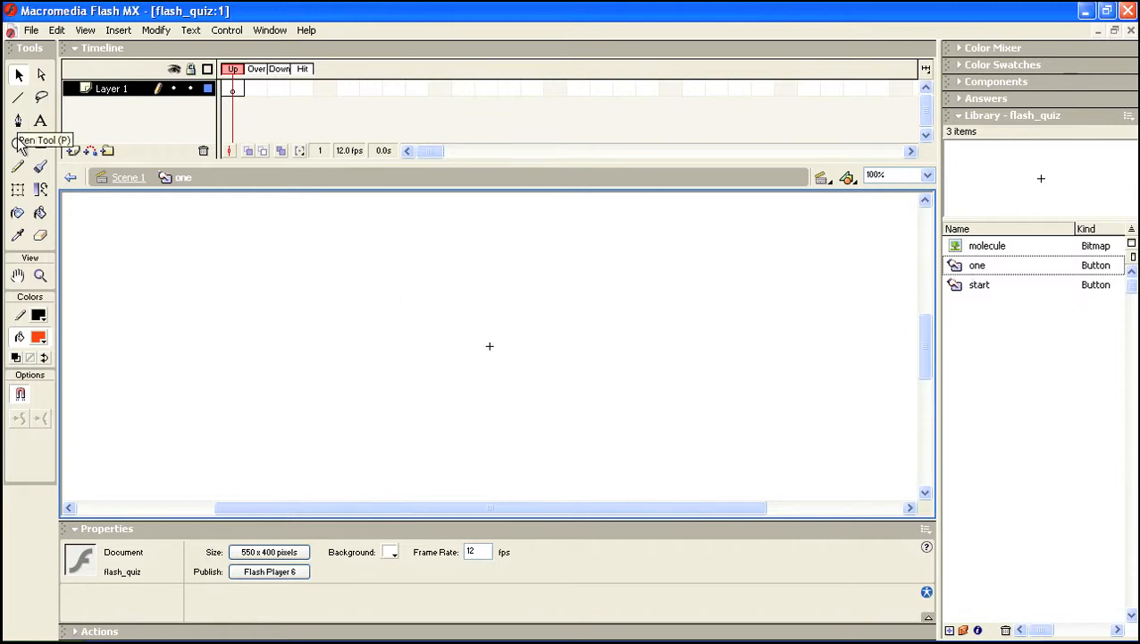
Draw a small circle with black outline and #CCCCCC fill at the centre of the Up frame
click(38, 317)
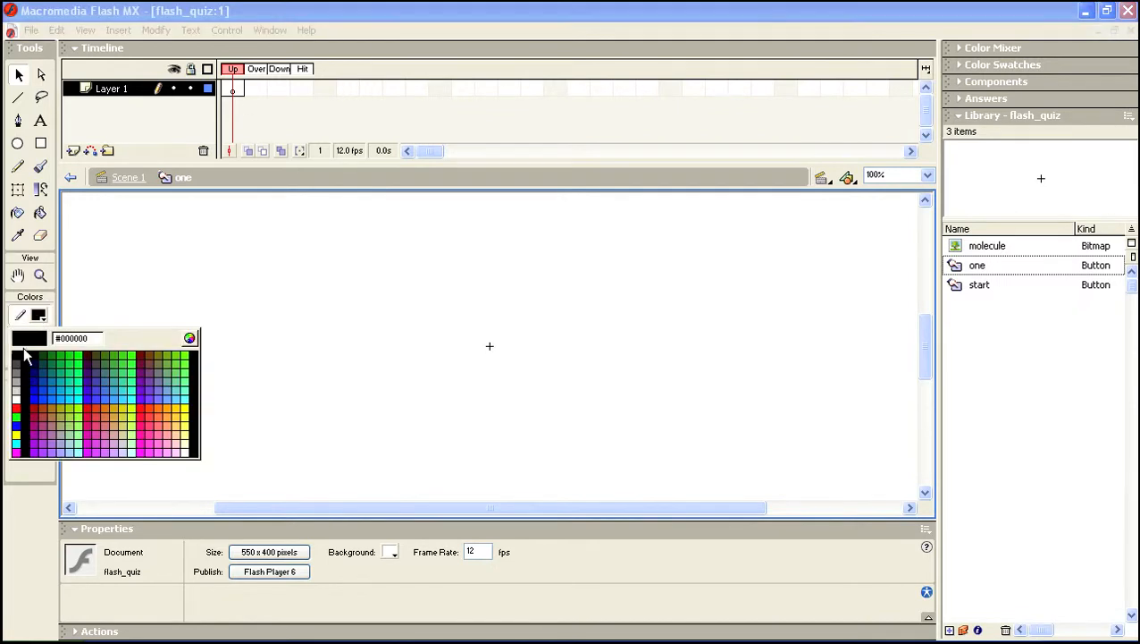
click(20, 357)
click(38, 337)
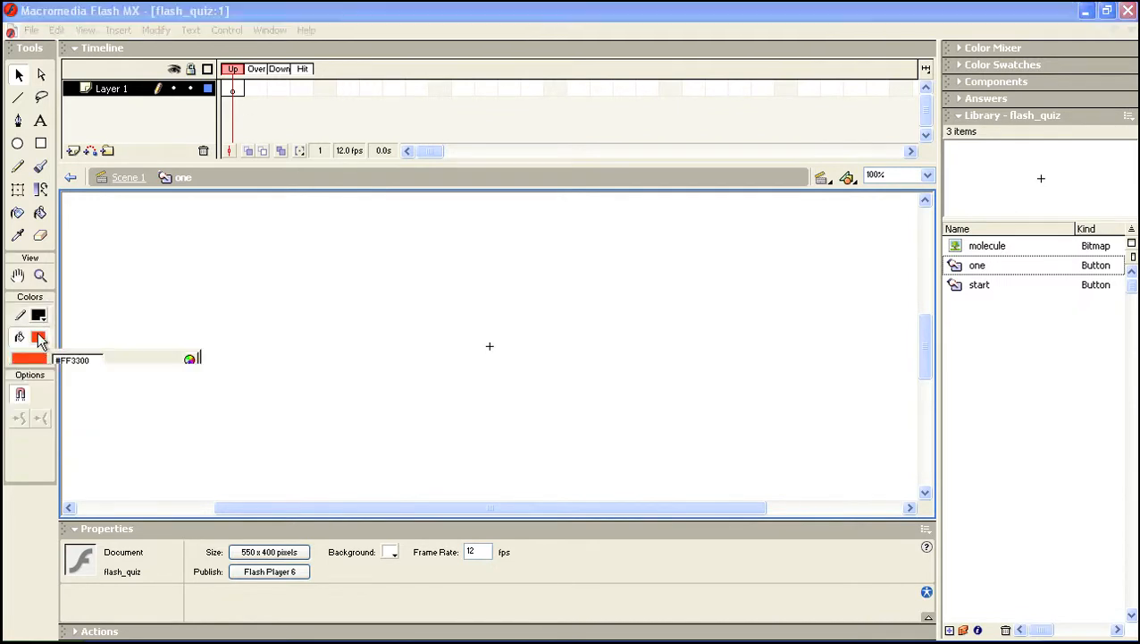
click(23, 408)
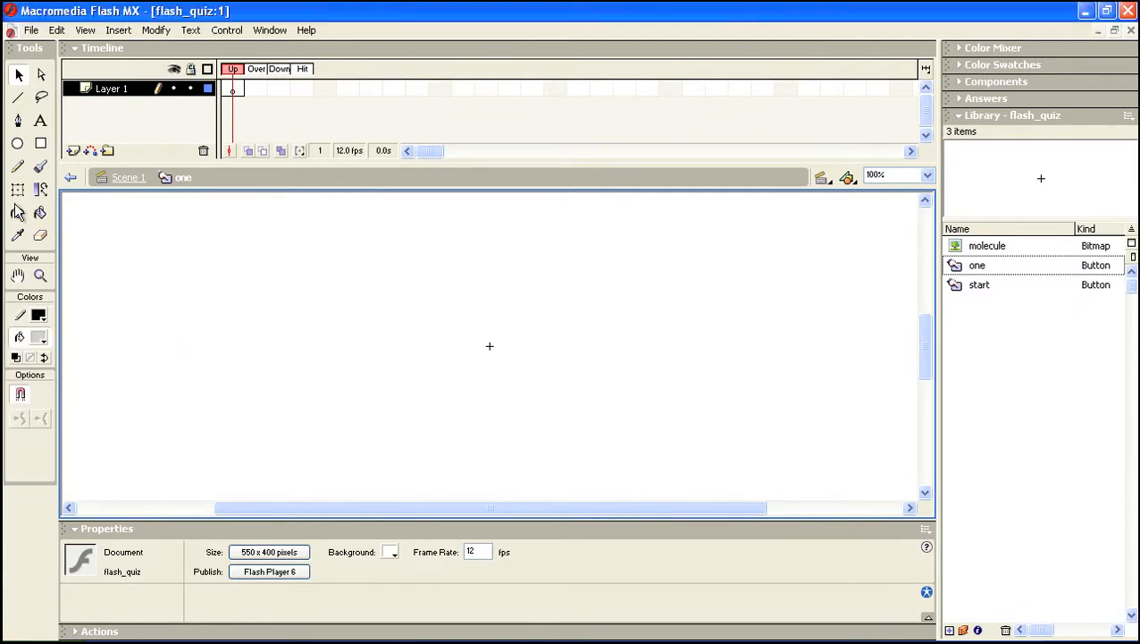
click(21, 148)
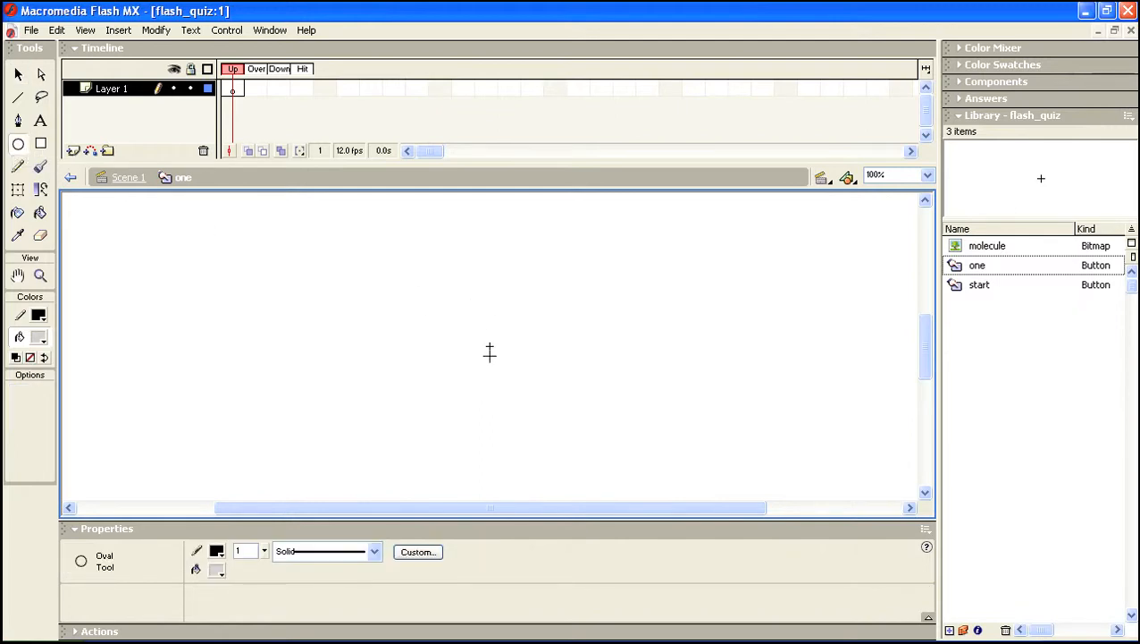
drag(490, 346, 525, 389)
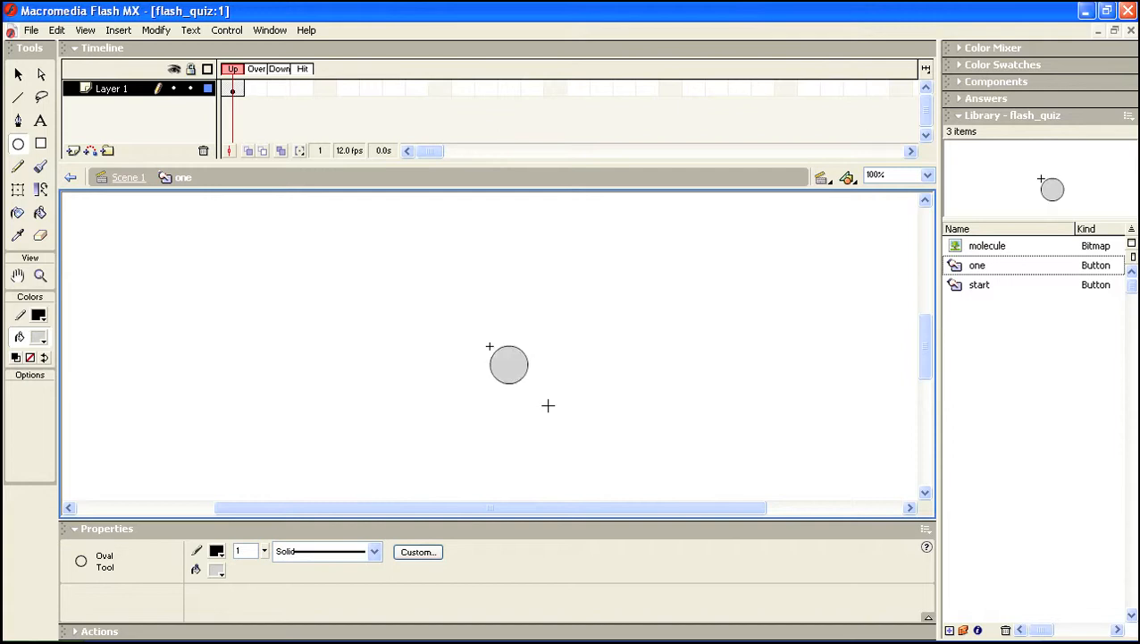
Add a keyframe at Layer 1's Hit frame and insert Layer 2 above it, selecting its Up frame
click(304, 89)
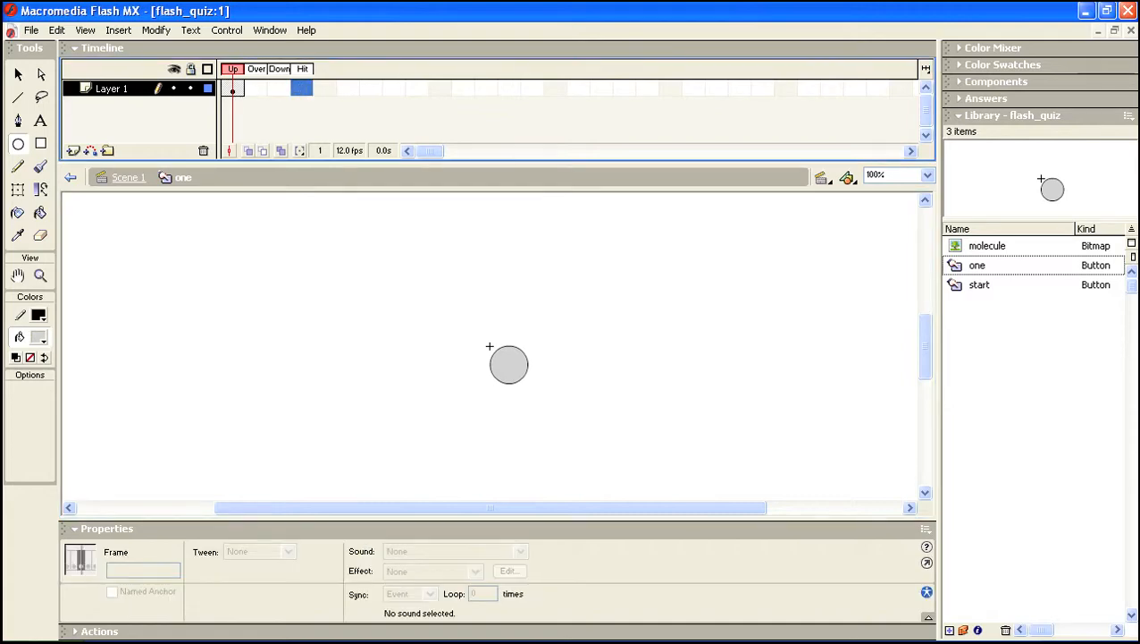
click(85, 29)
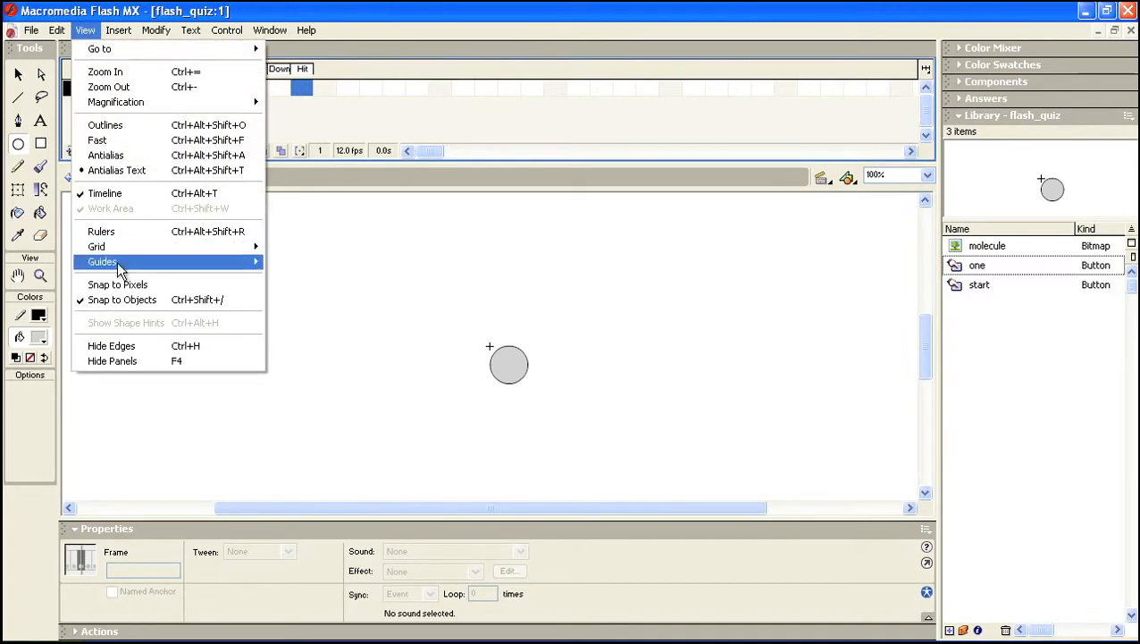
mouse_move(118, 30)
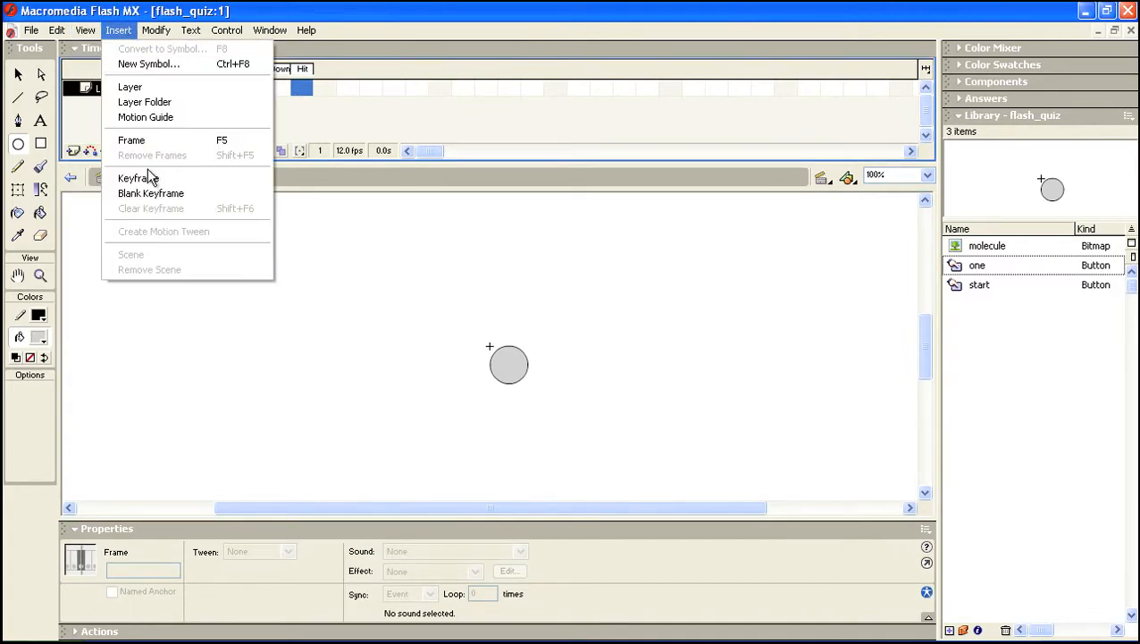
click(142, 141)
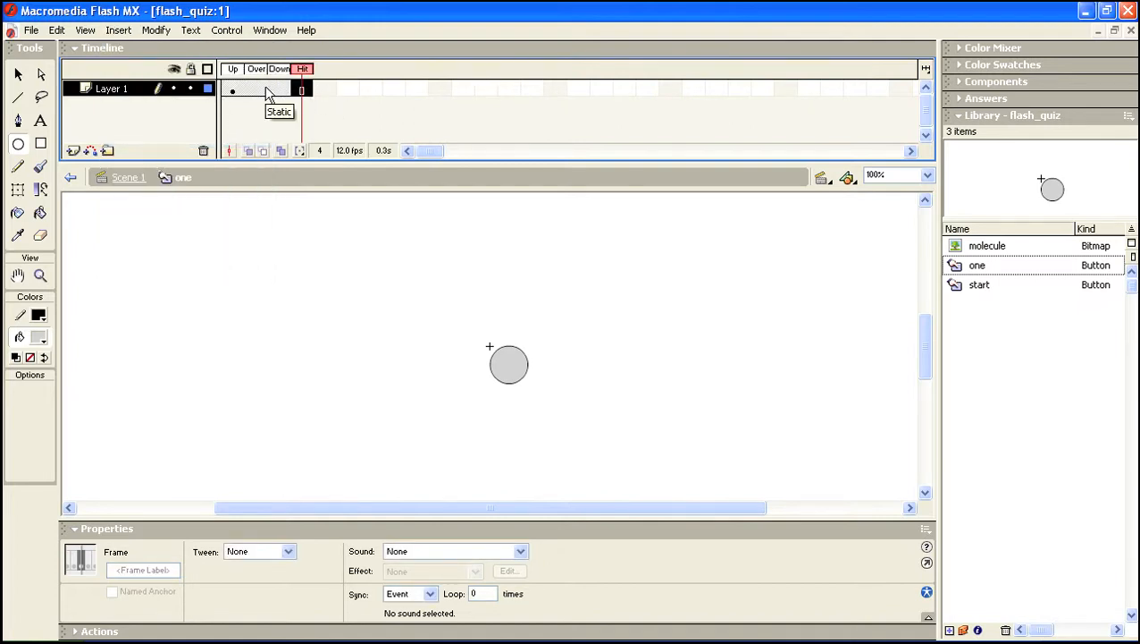
click(73, 152)
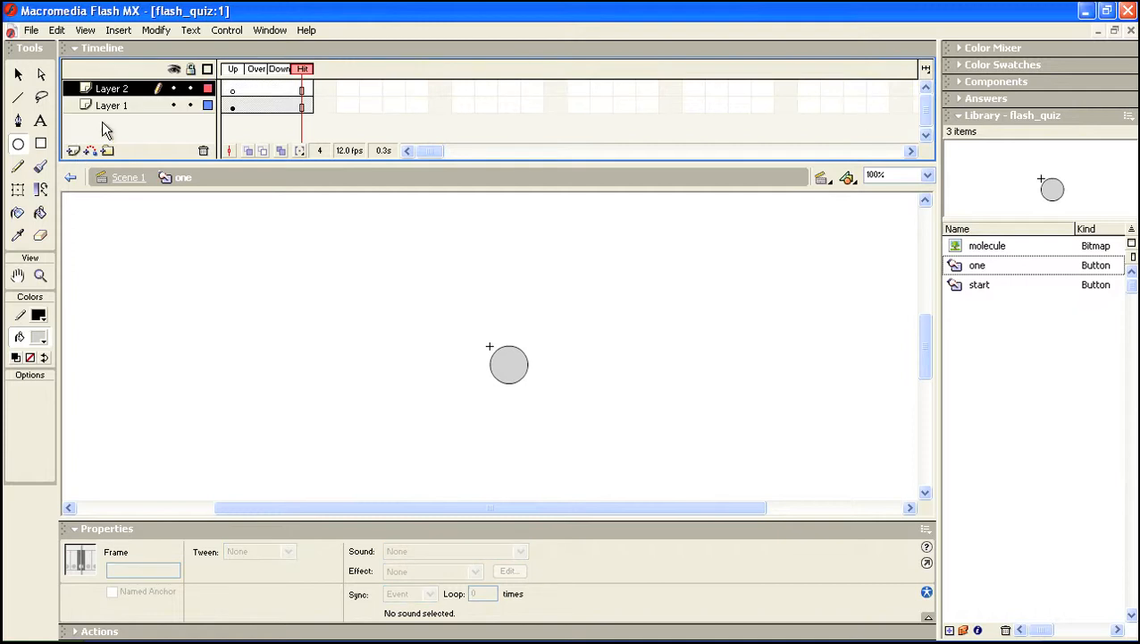
click(234, 91)
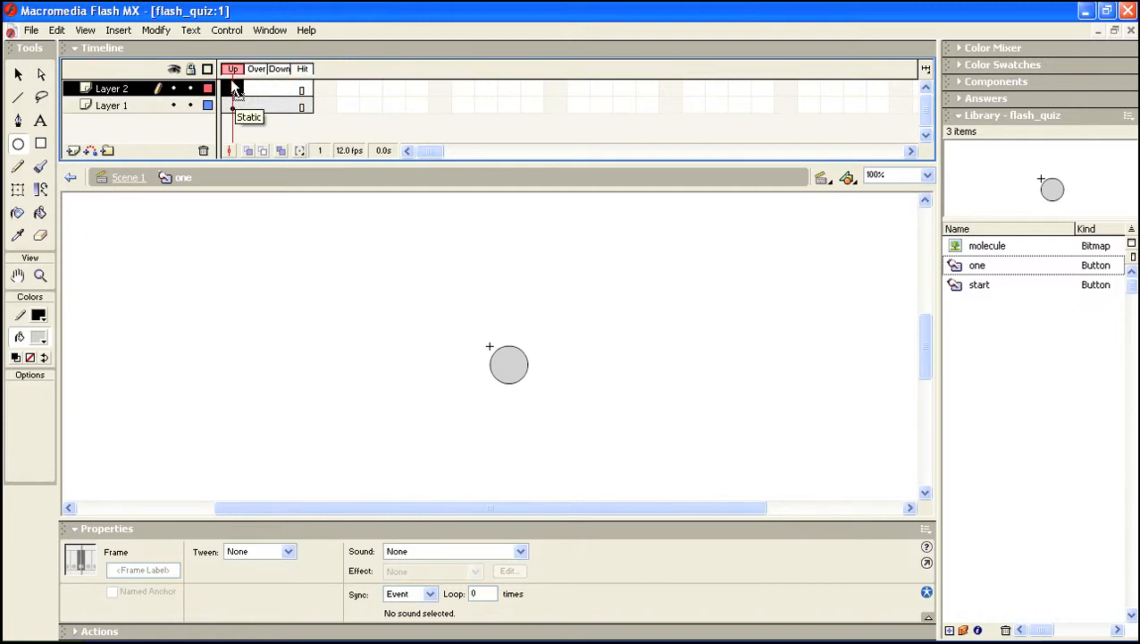
Type a dark red (#990000) '1' on the circle in Layer 2 and set its size to 27
click(41, 122)
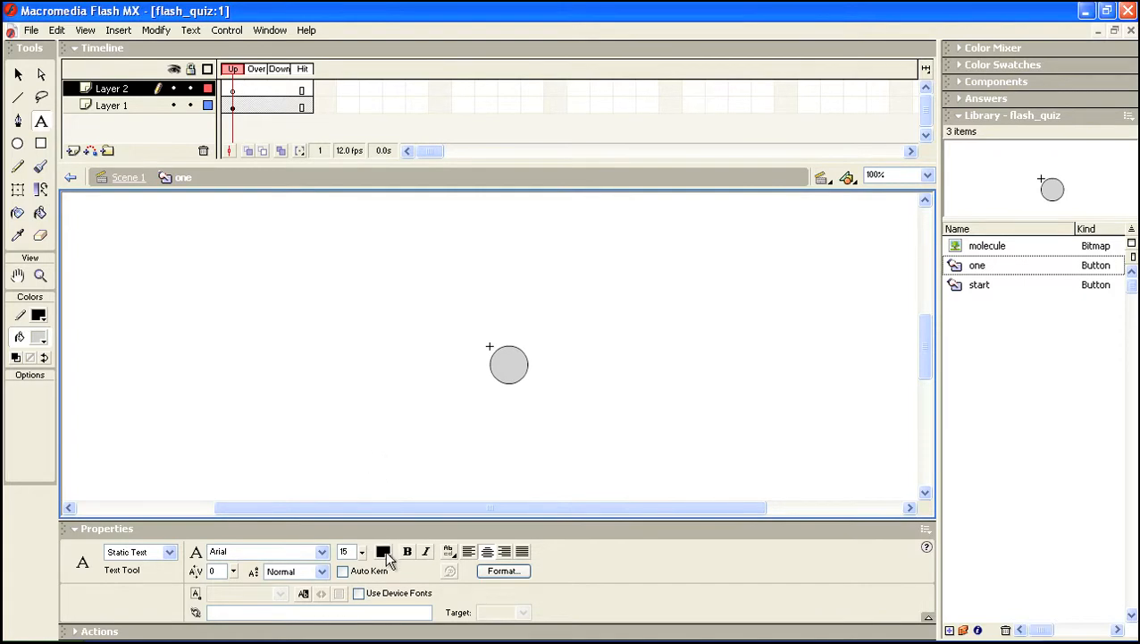
click(384, 551)
click(416, 585)
click(504, 354)
text(1)
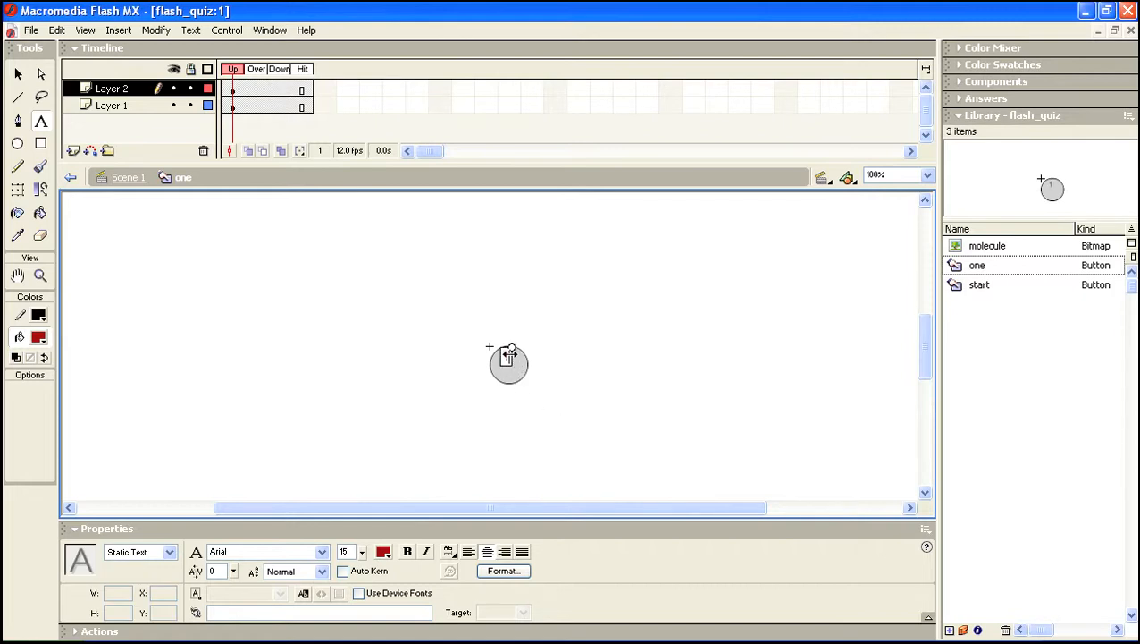
double_click(507, 356)
drag(367, 551, 362, 542)
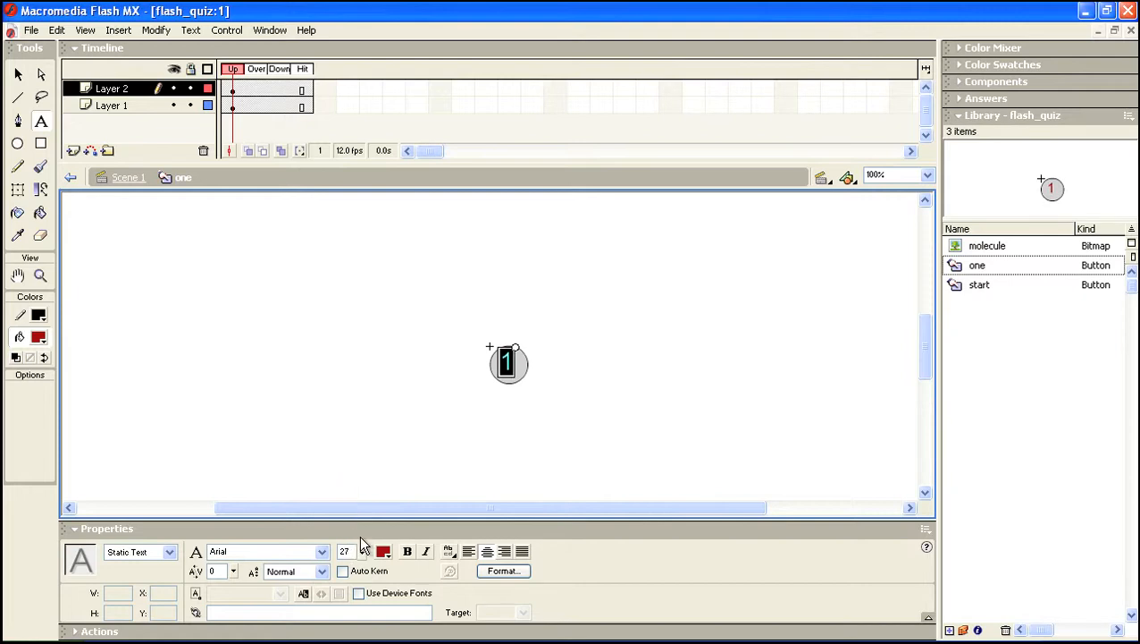
key(v)
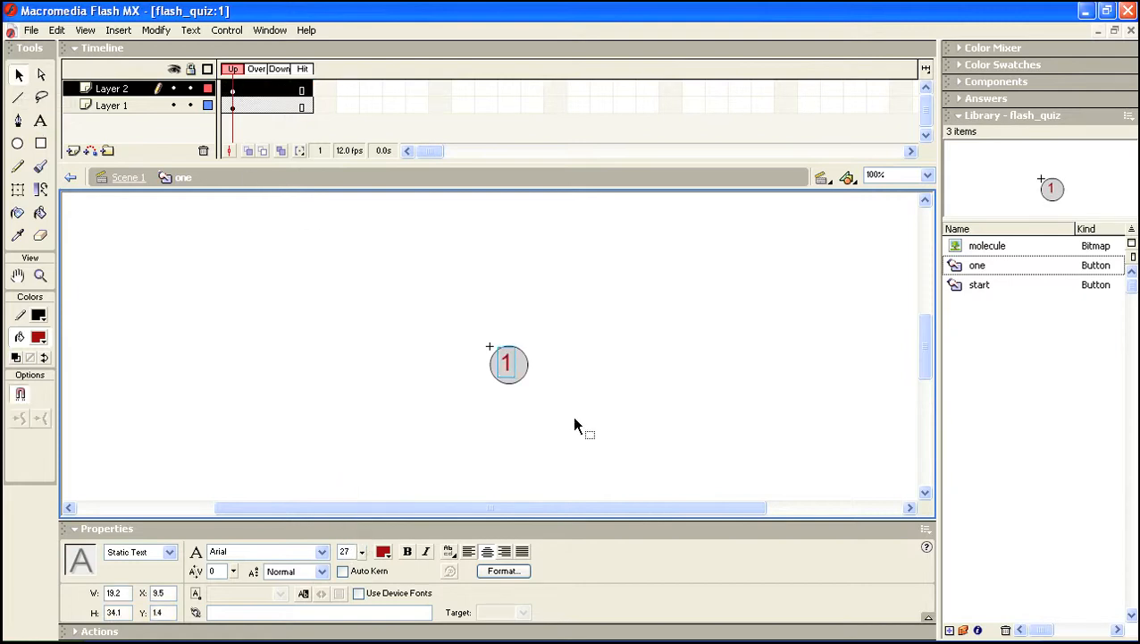
Undo a stray circle change, then nudge the red 1 right and down to X 12.5, Y 3.4
click(516, 374)
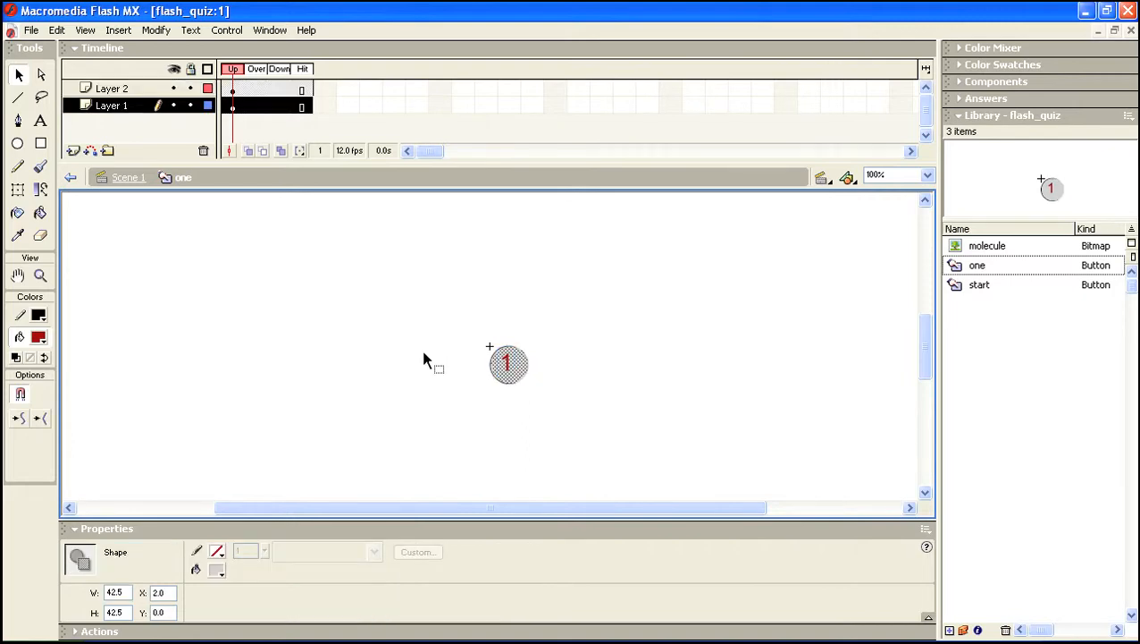
click(56, 30)
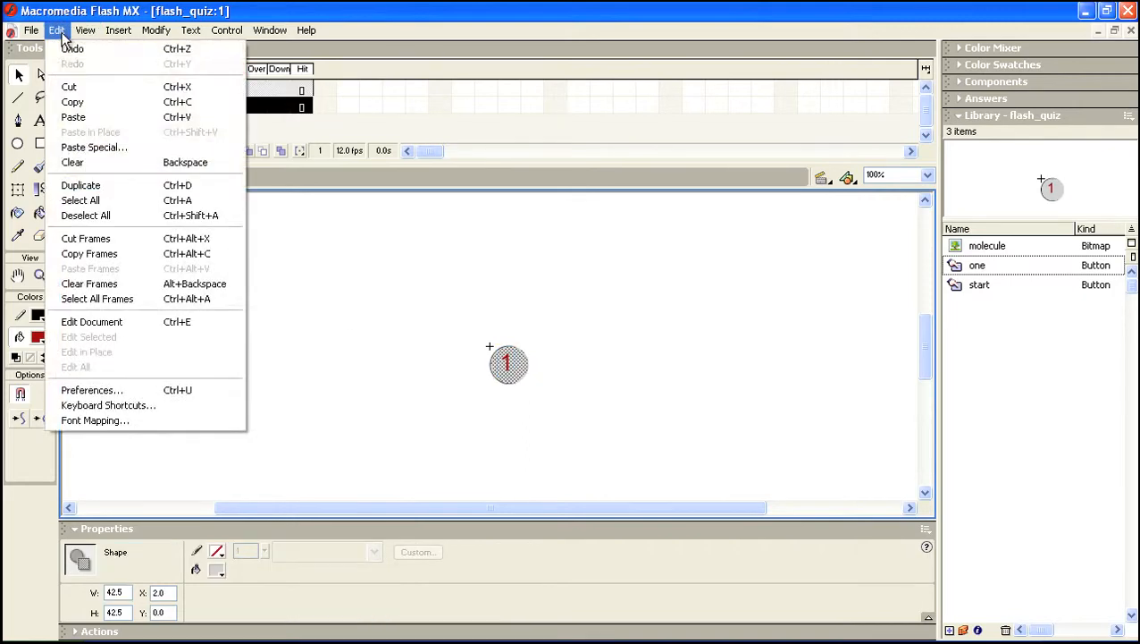
click(66, 52)
click(476, 393)
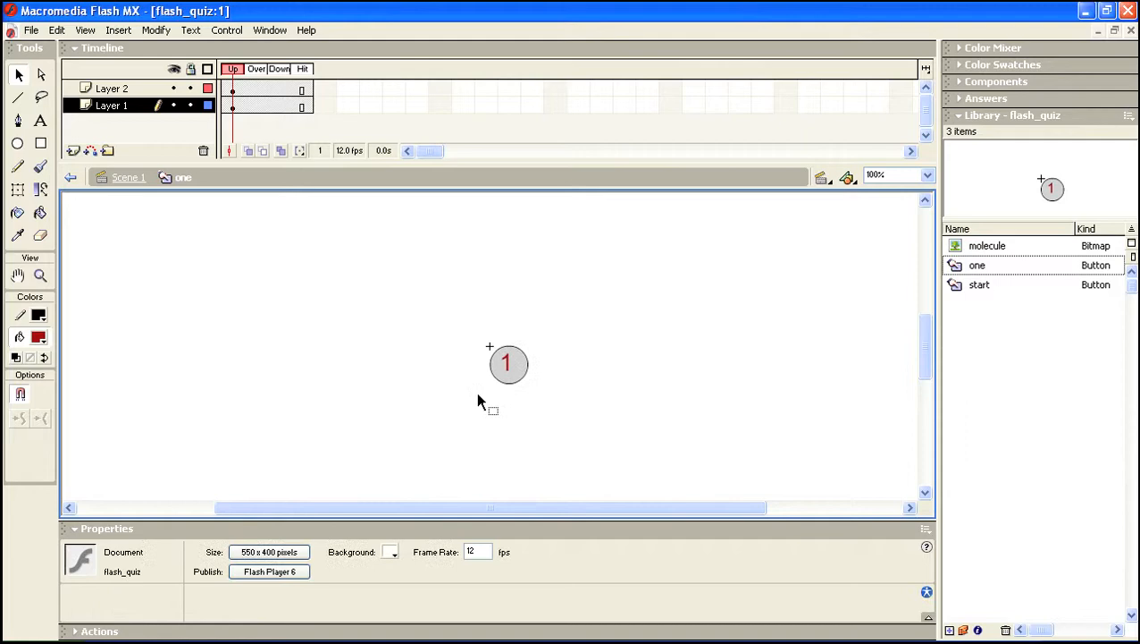
click(232, 90)
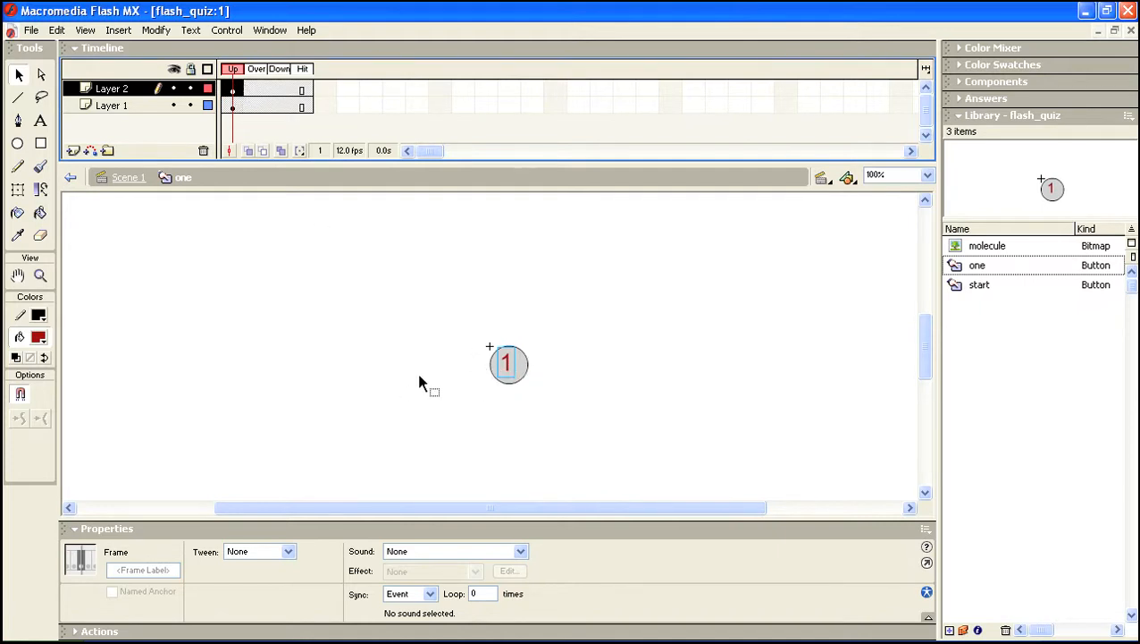
key(Right)
key(Right)
key(Right)
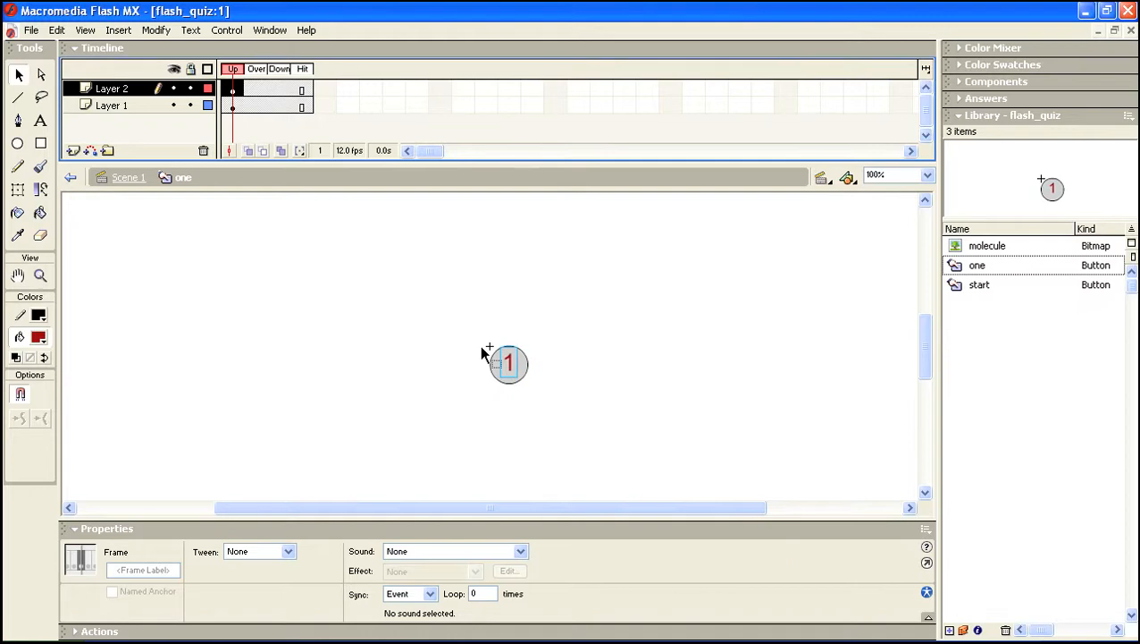
click(19, 77)
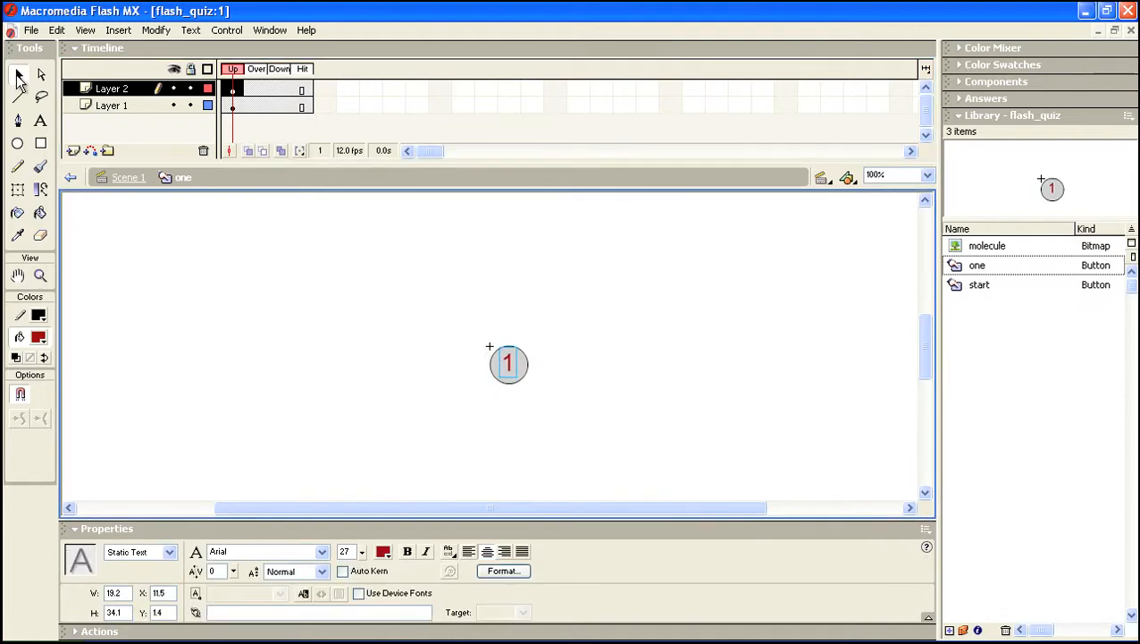
key(Down)
key(Down)
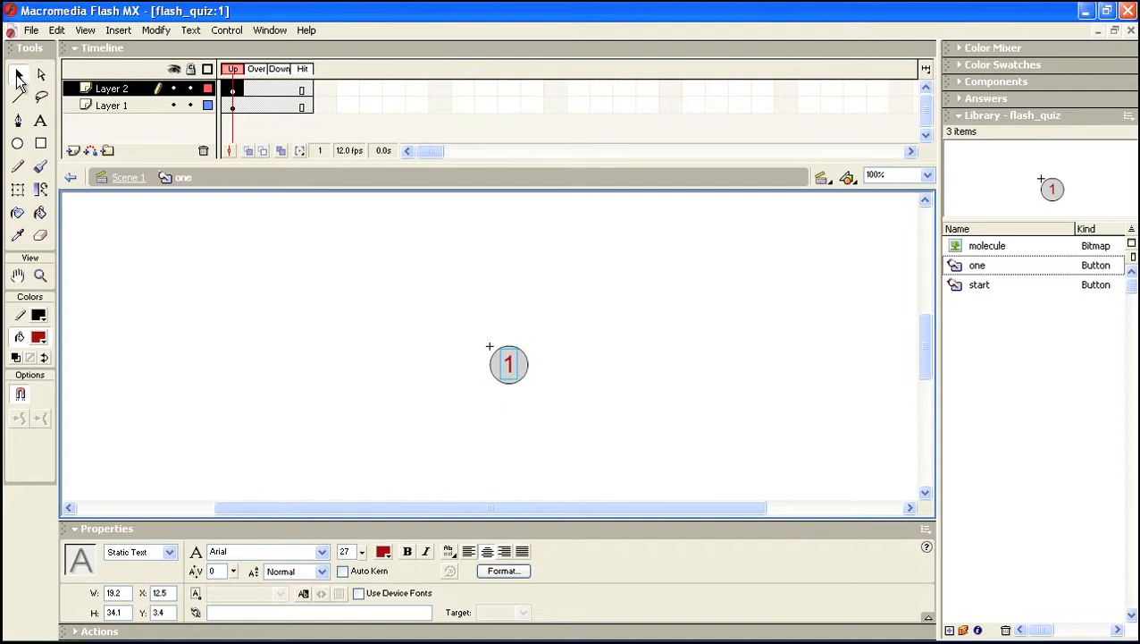
click(436, 399)
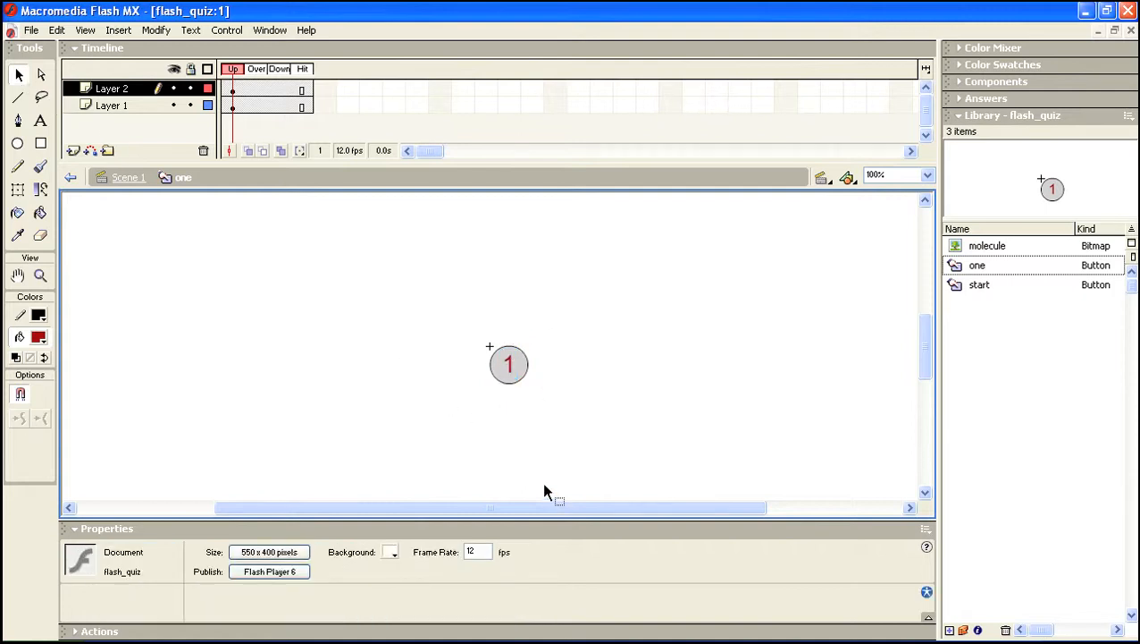
Back in Scene 1, add a keyframe at frame 2 of the buttons layer and delete the start button there
click(128, 178)
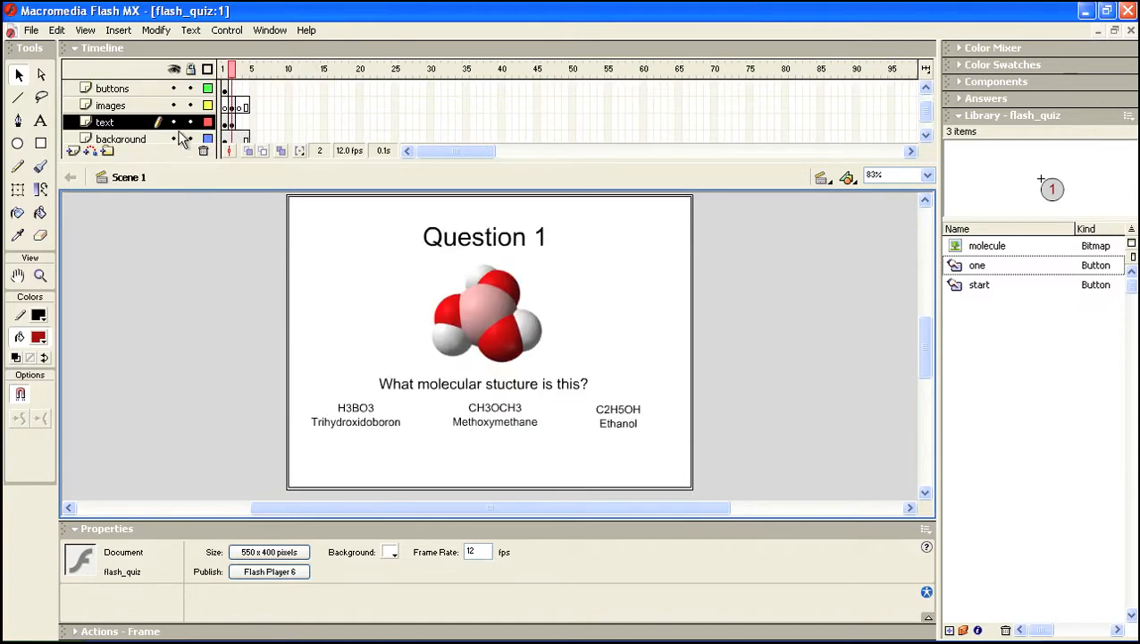
click(227, 89)
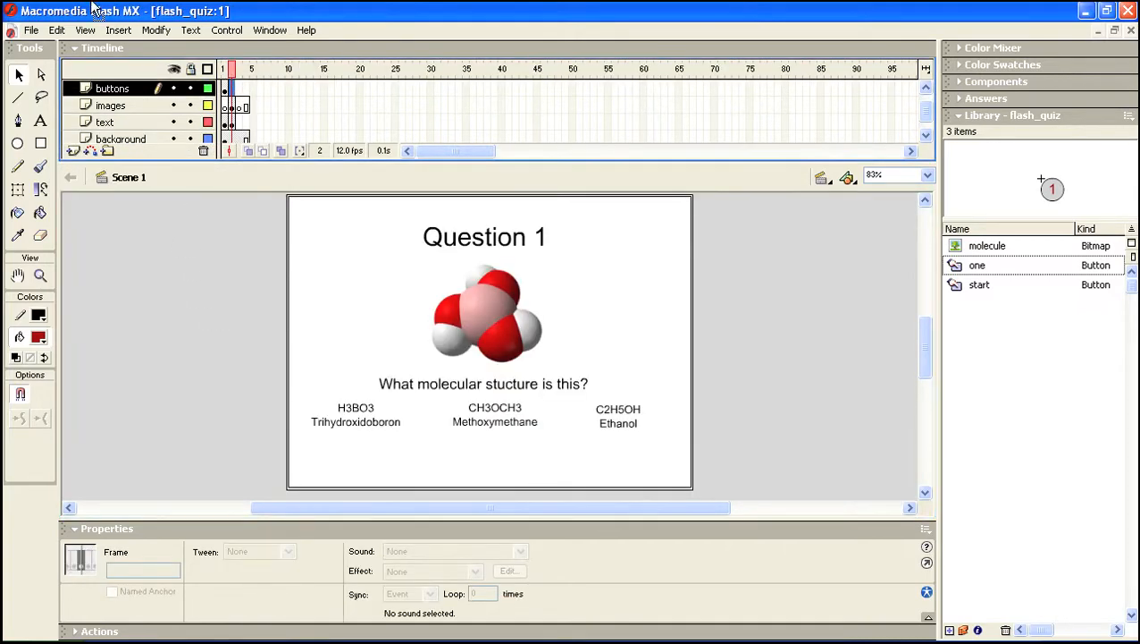
click(118, 29)
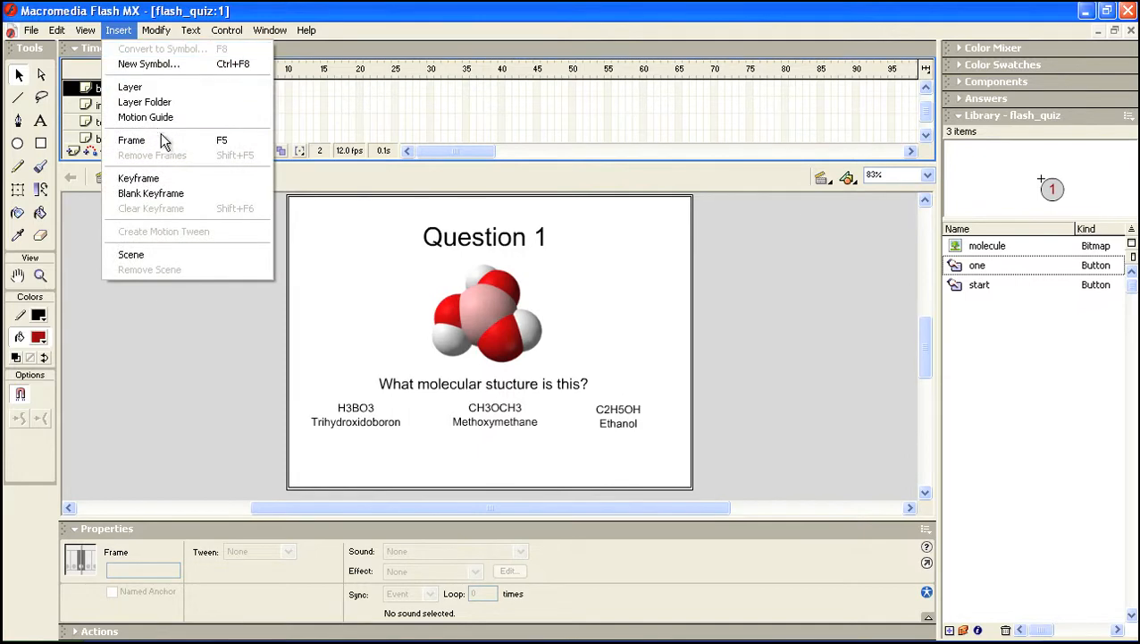
click(143, 178)
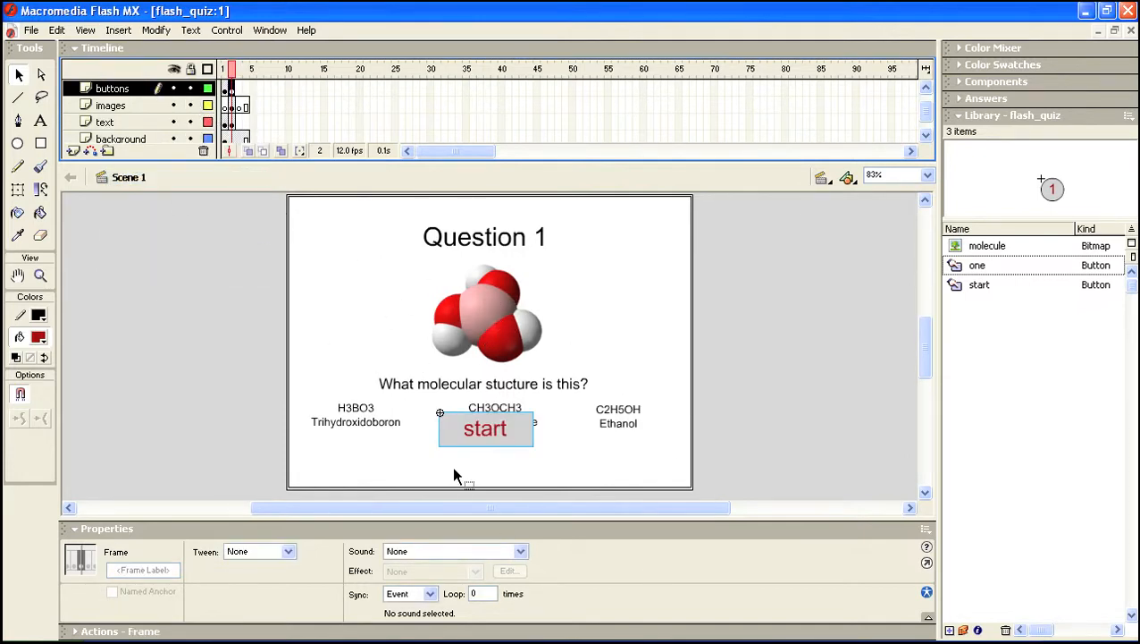
click(501, 432)
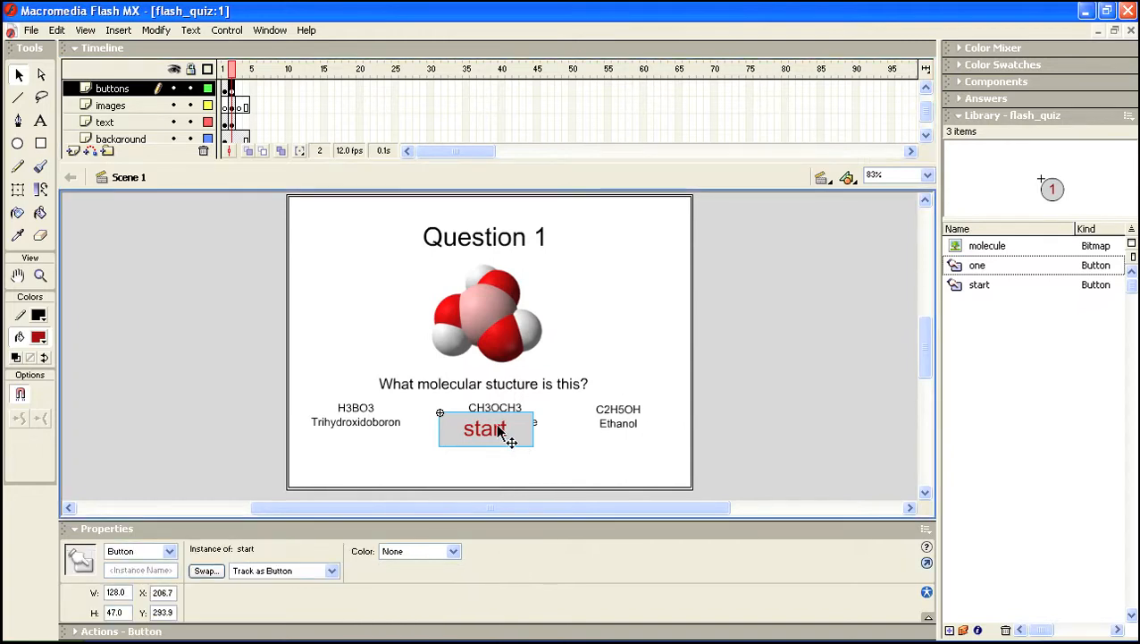
key(Delete)
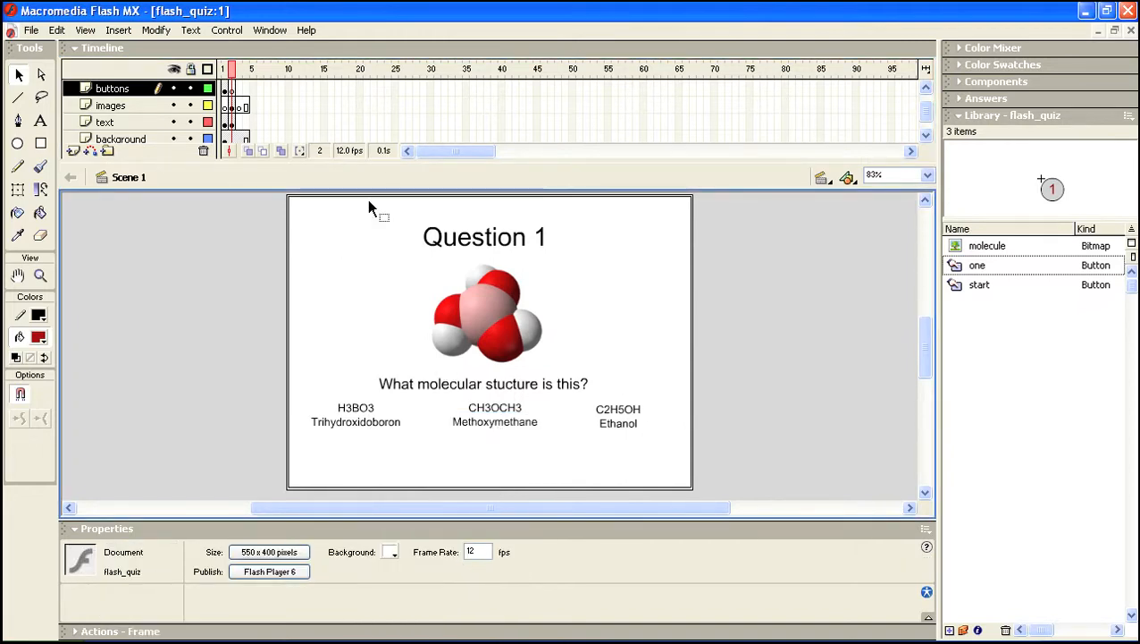
Drag the 'one' button from the Library onto the stage below the Trihydroxidoboron answer
click(235, 90)
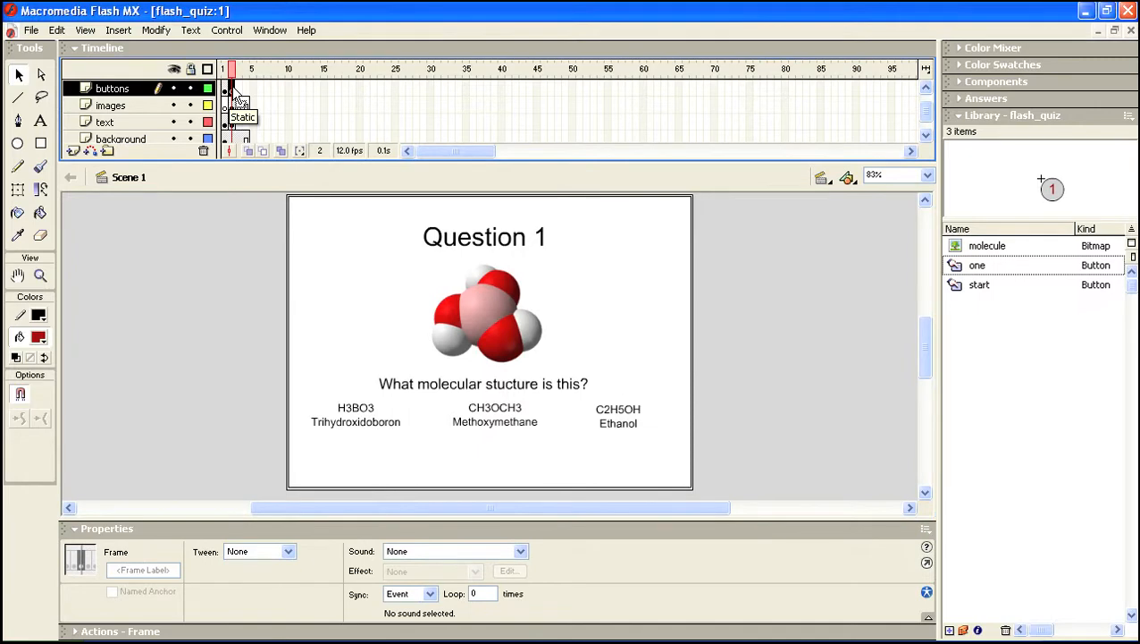
click(955, 267)
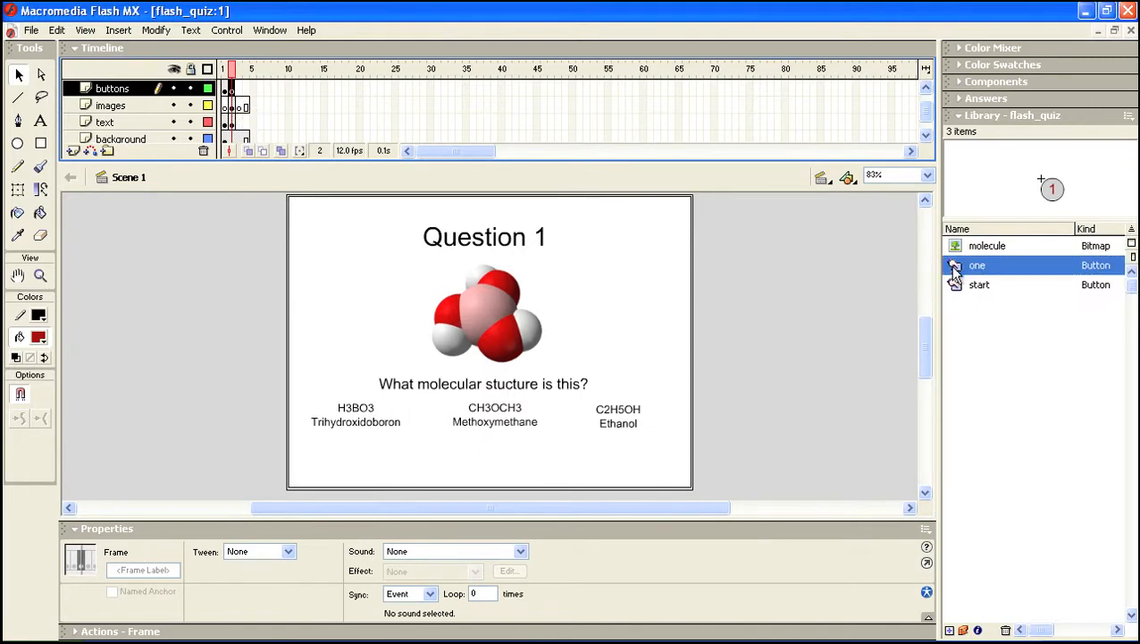
drag(954, 268, 365, 459)
click(400, 464)
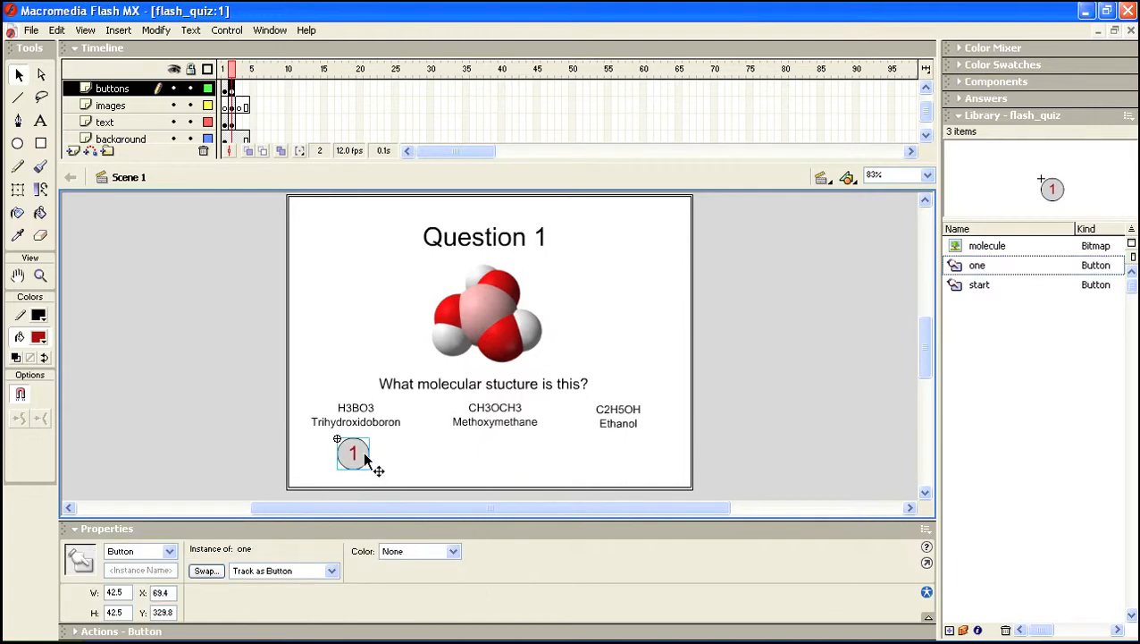
click(439, 449)
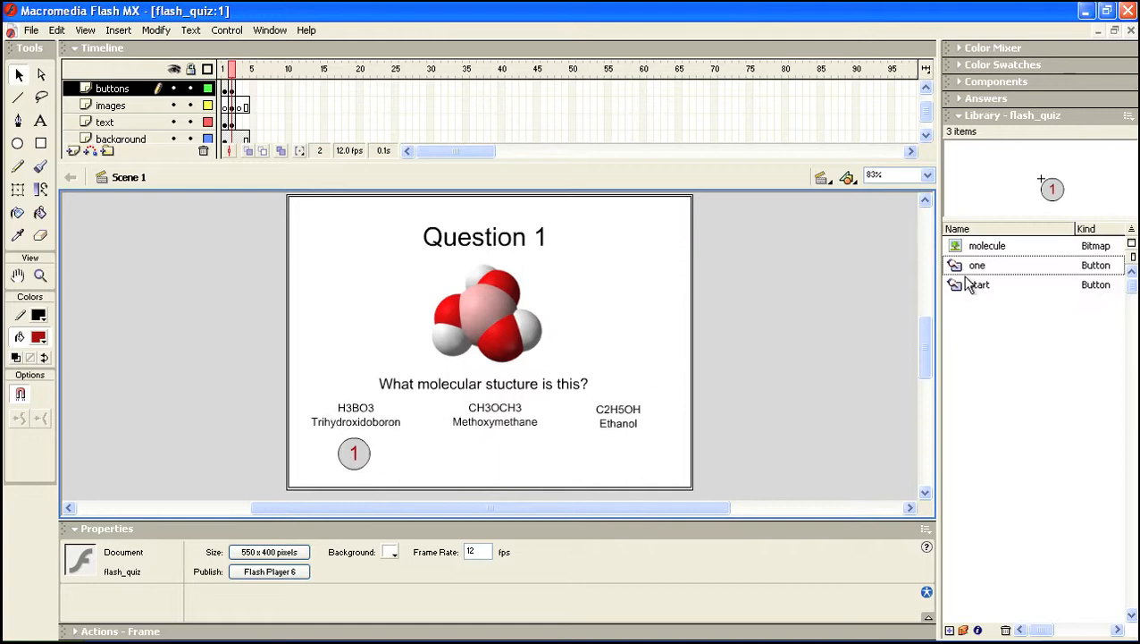
drag(963, 274, 1014, 423)
click(958, 266)
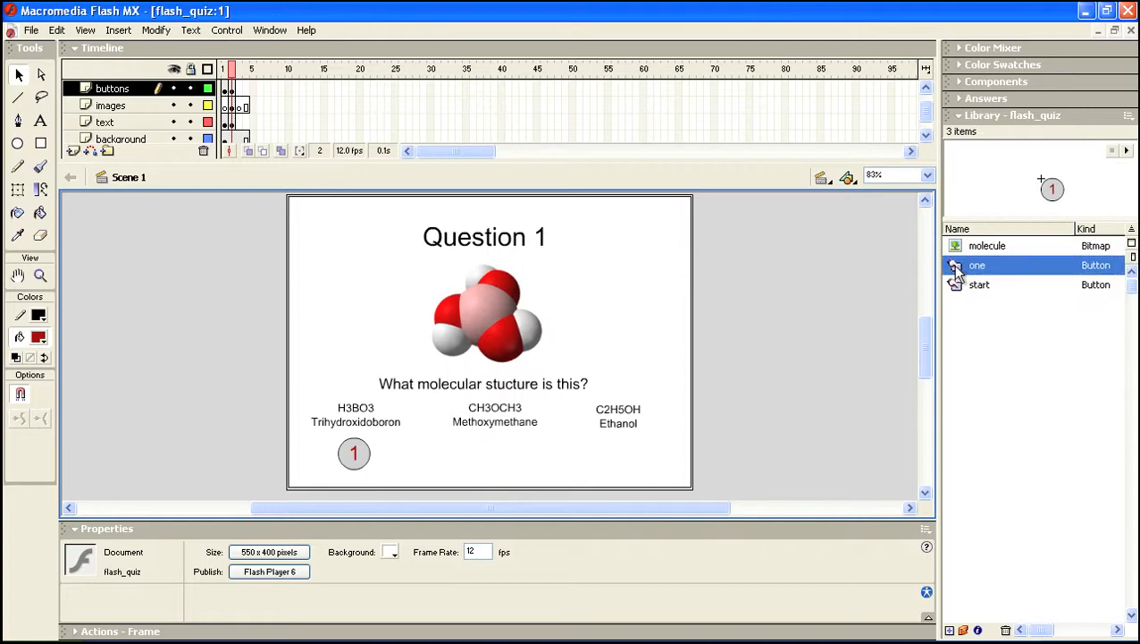
Duplicate the 'one' button symbol in the Library and name the copy 'two'
right_click(958, 273)
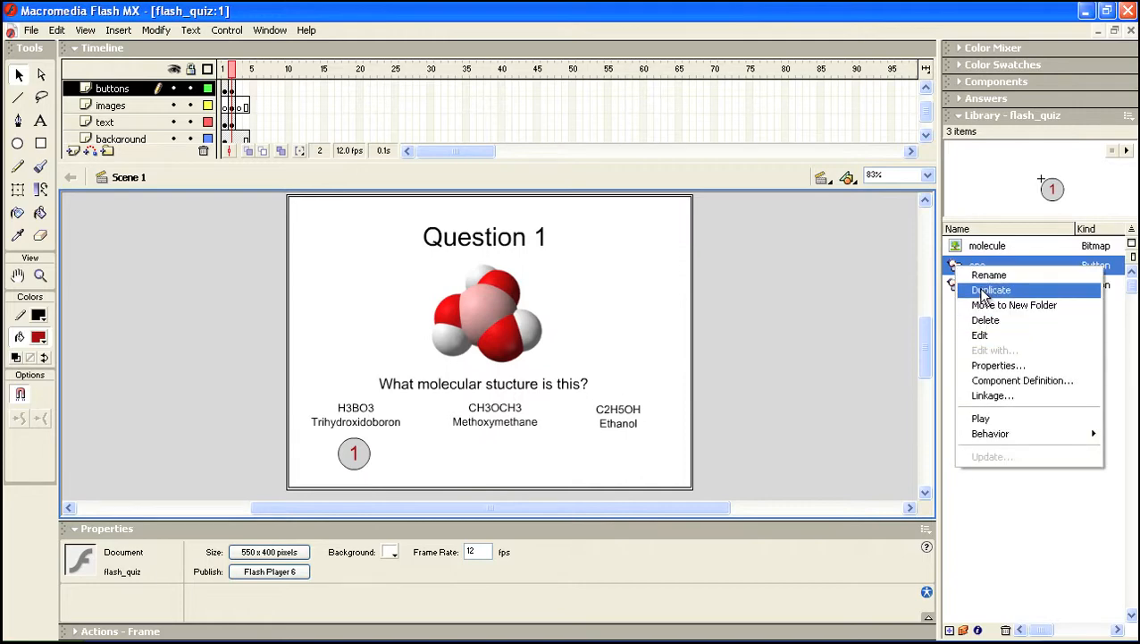
click(987, 291)
text(two)
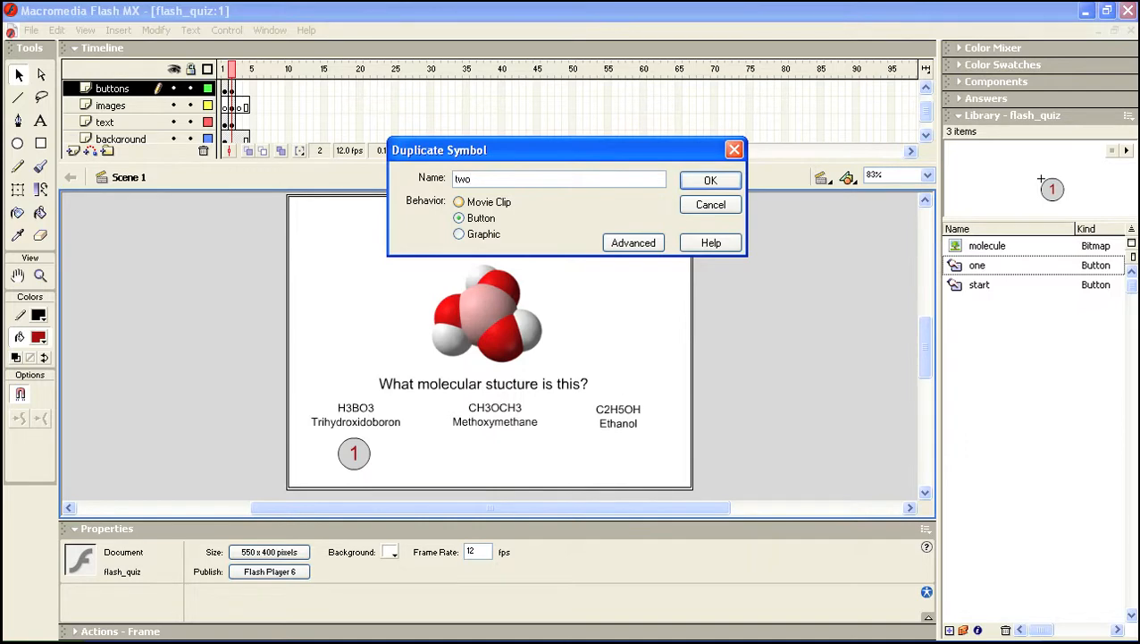
key(Return)
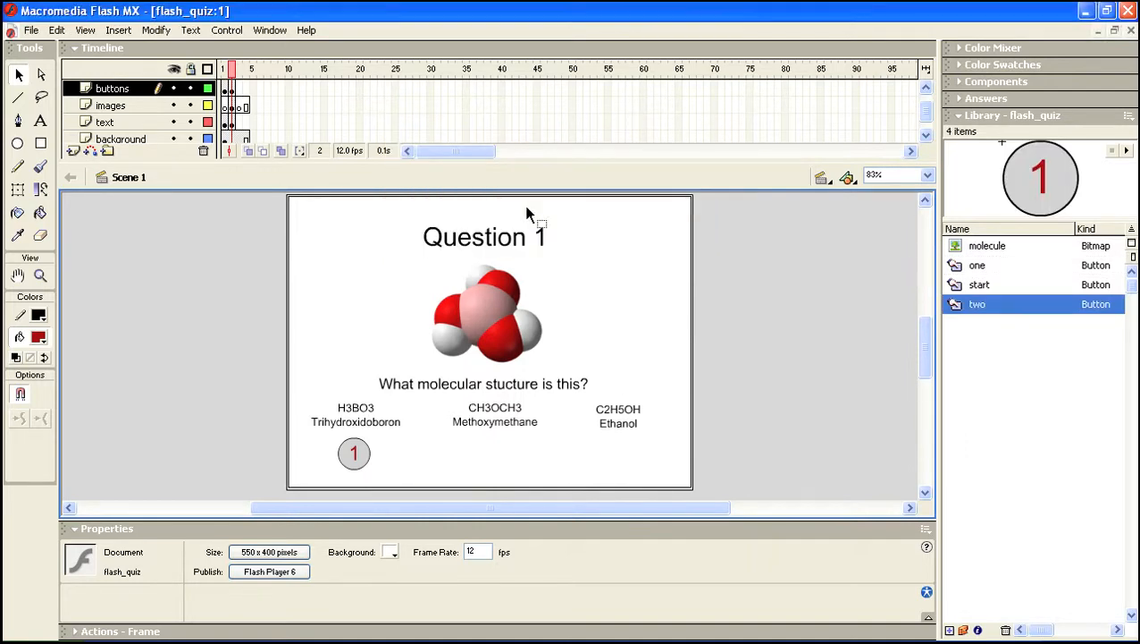
Edit the 'two' symbol to change its label from 1 to 2, then return to Scene 1
double_click(957, 306)
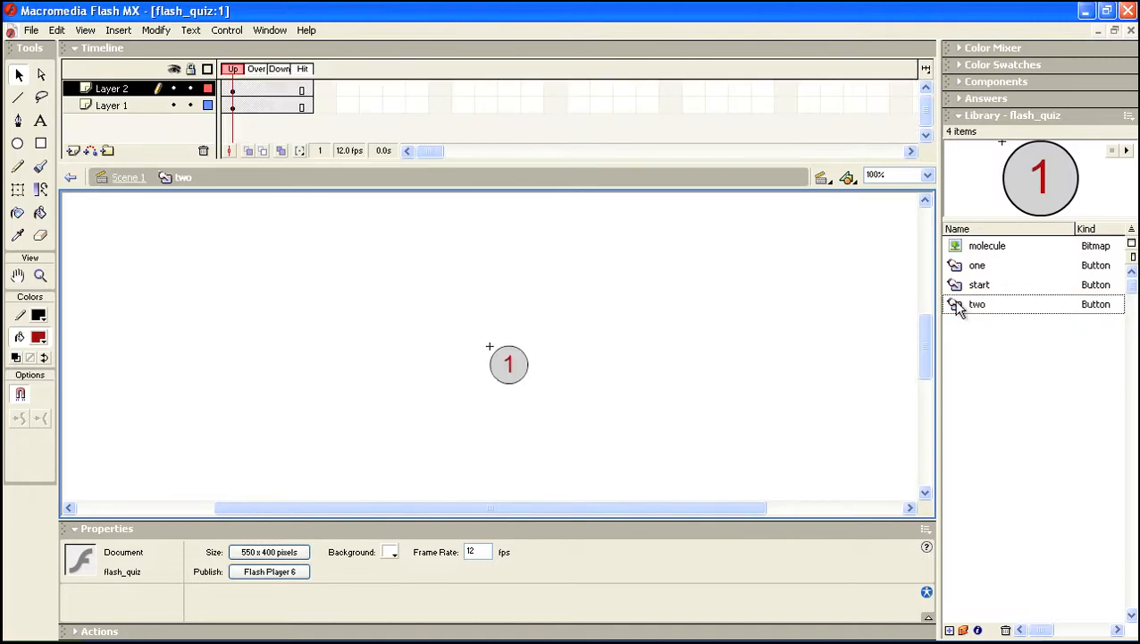
click(40, 121)
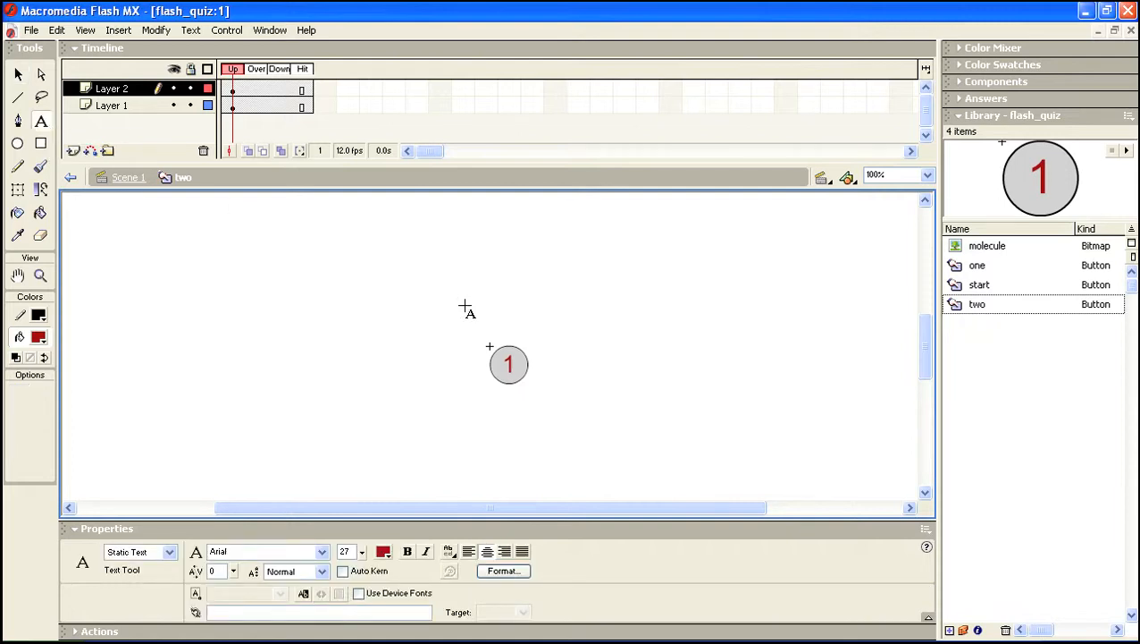
click(509, 363)
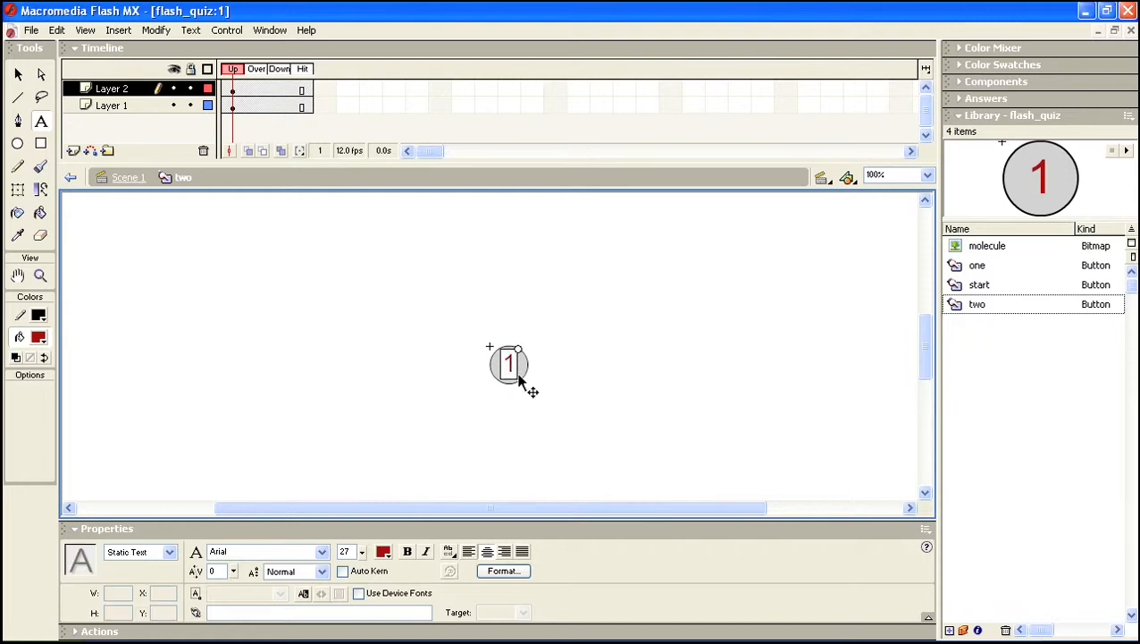
key(BackSpace)
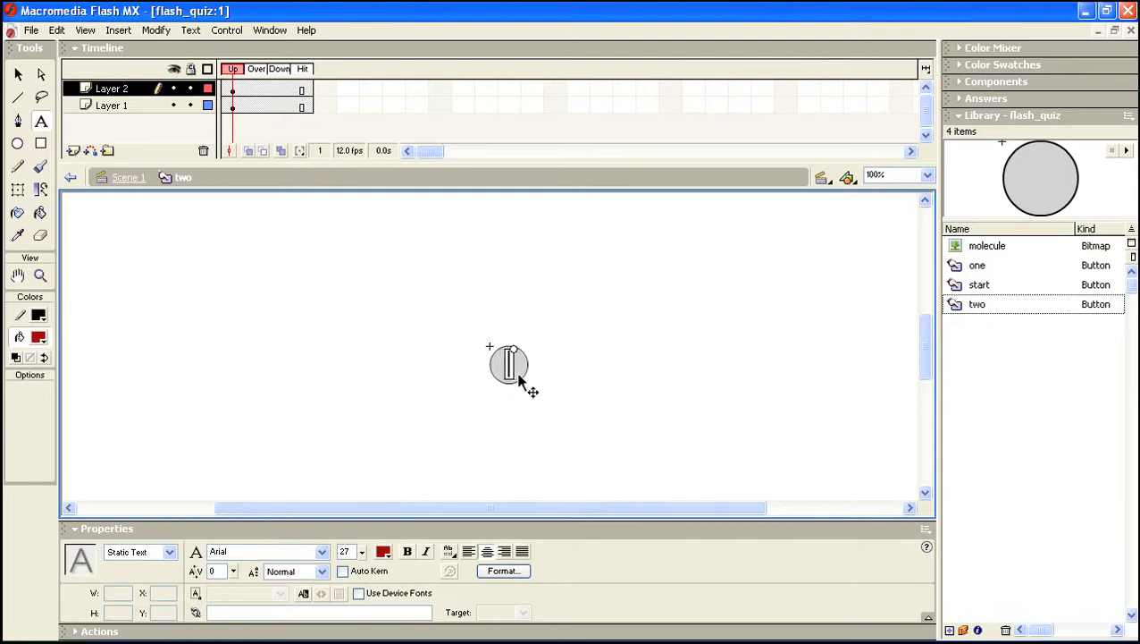
text(2)
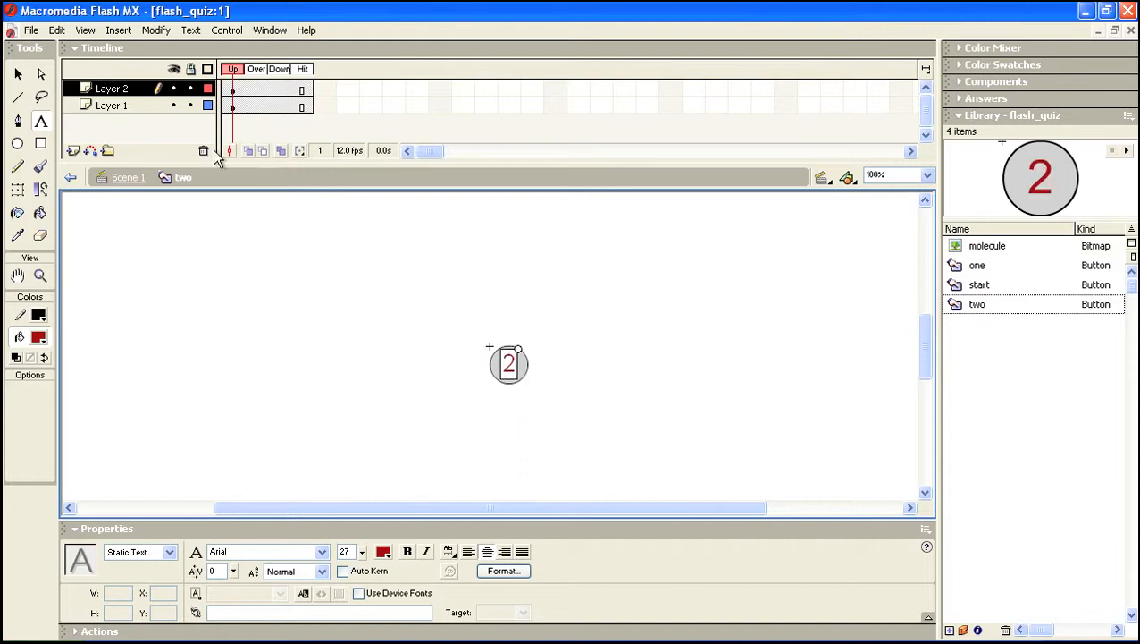
click(18, 75)
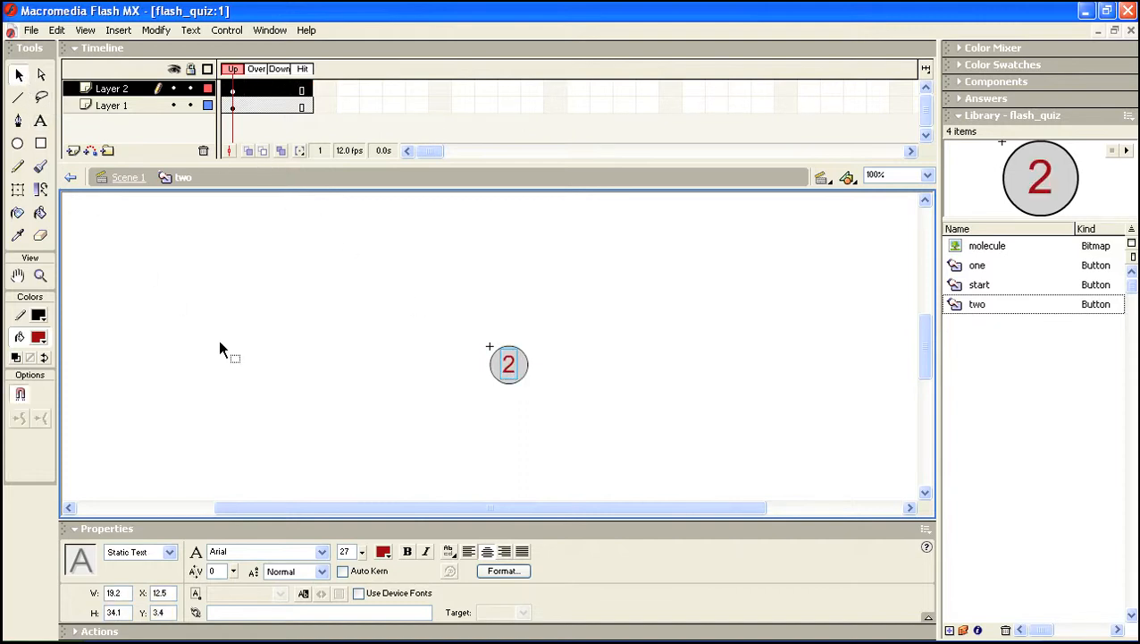
click(132, 183)
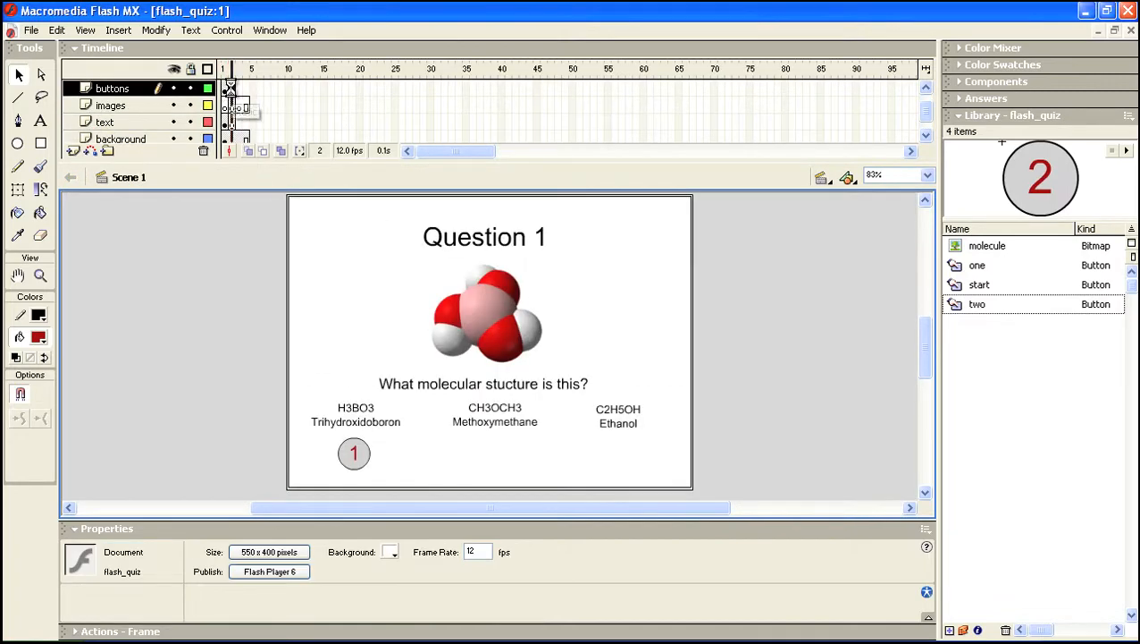
Drag the 'two' button from the Library onto the stage below the Methoxymethane answer
click(228, 89)
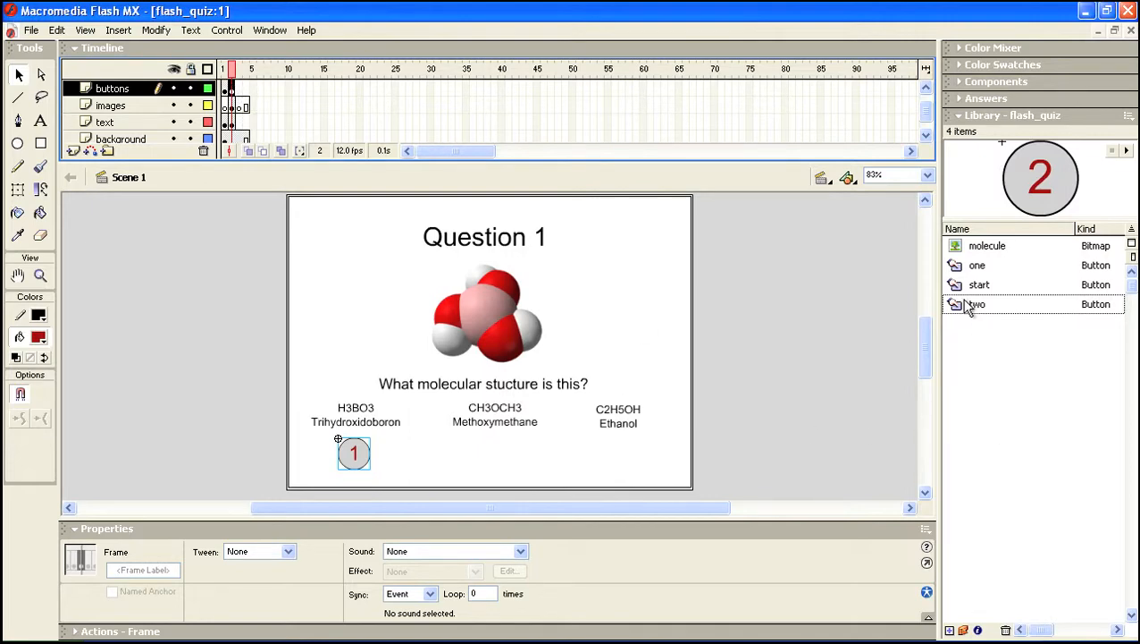
drag(965, 305, 499, 460)
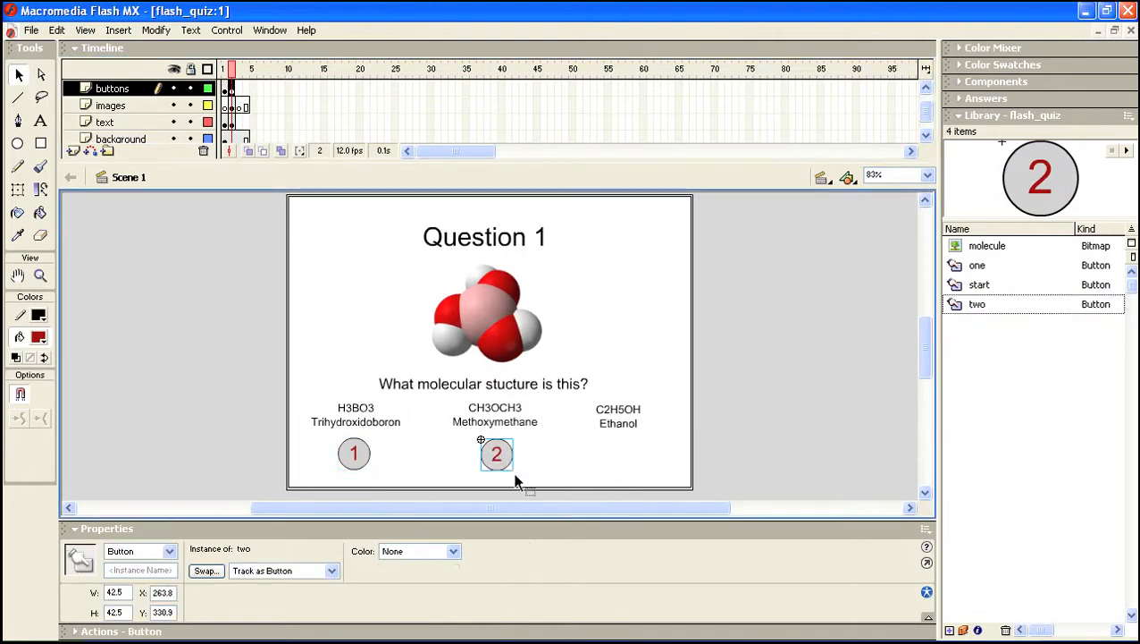
click(543, 469)
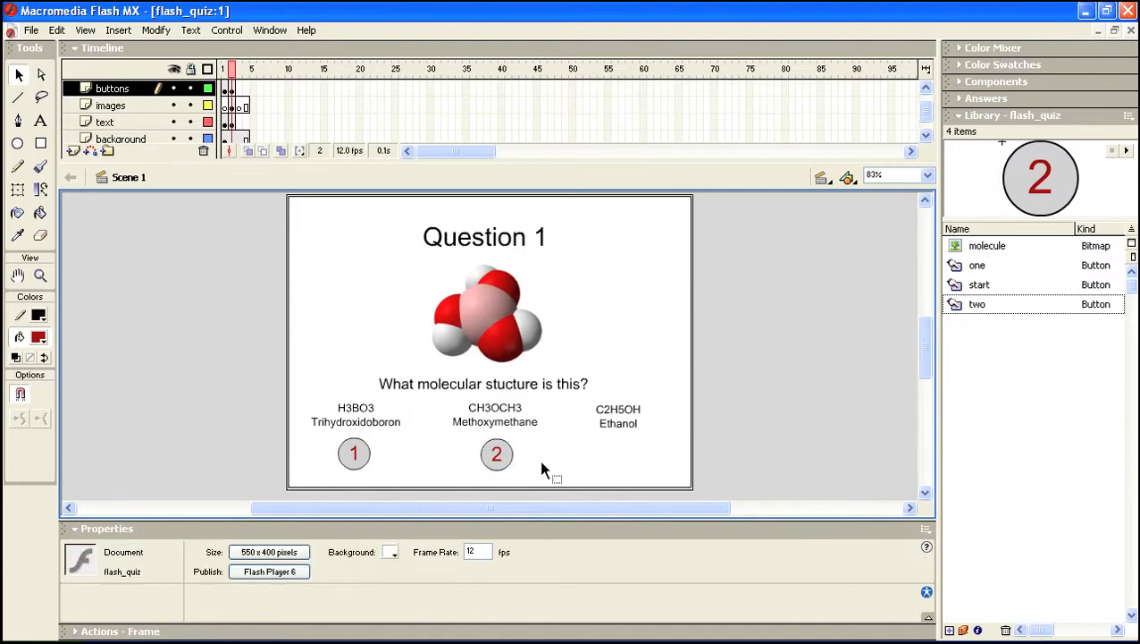
click(493, 466)
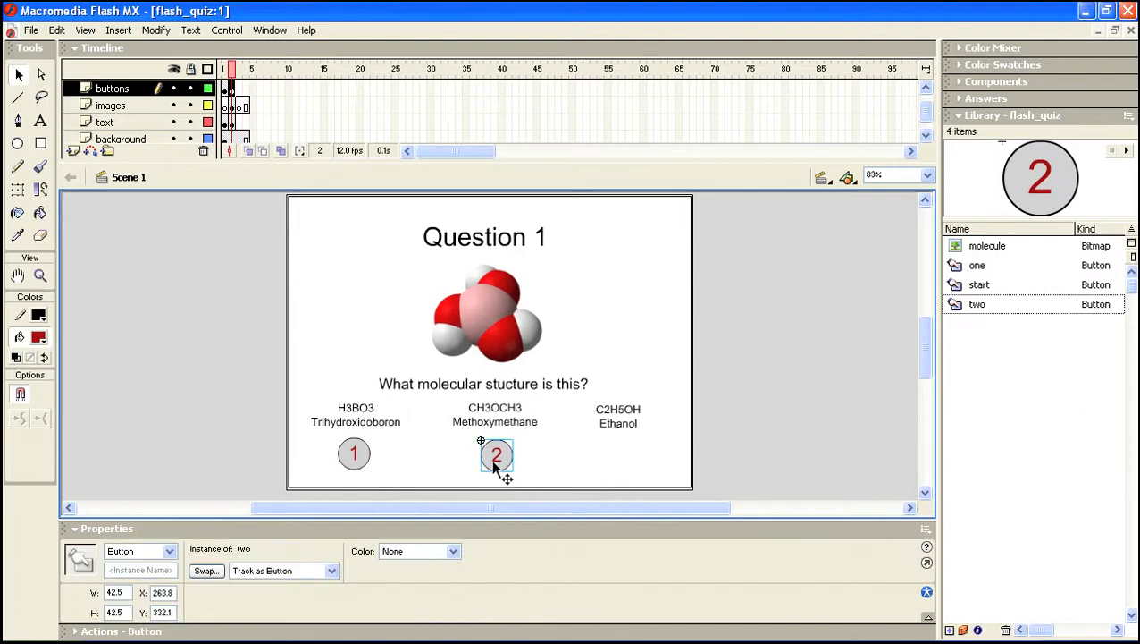
click(561, 456)
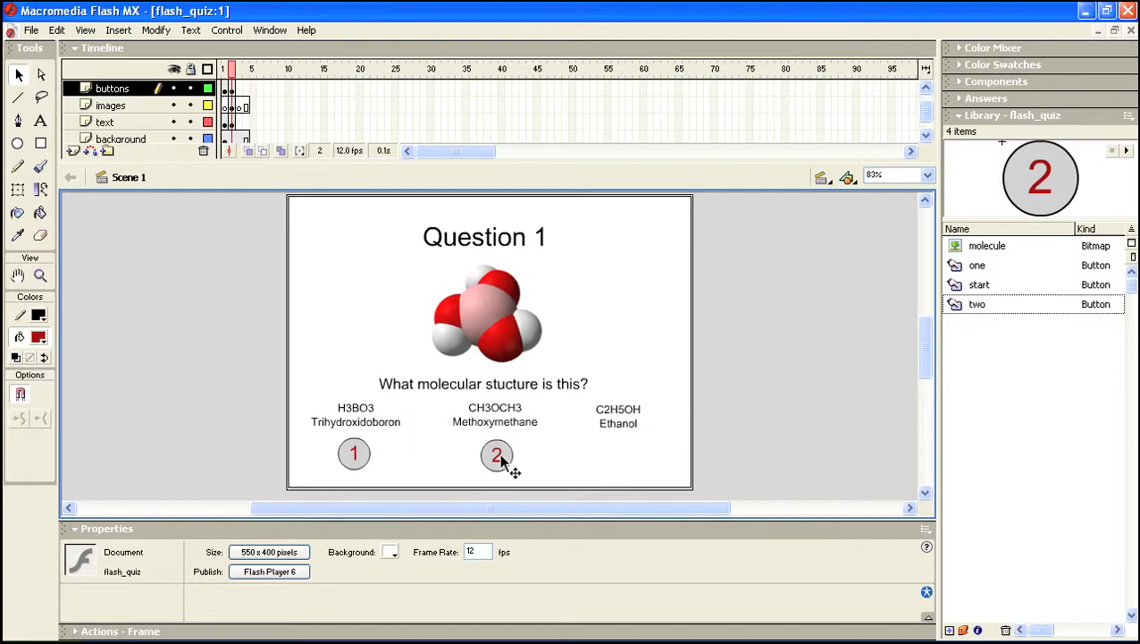
click(501, 459)
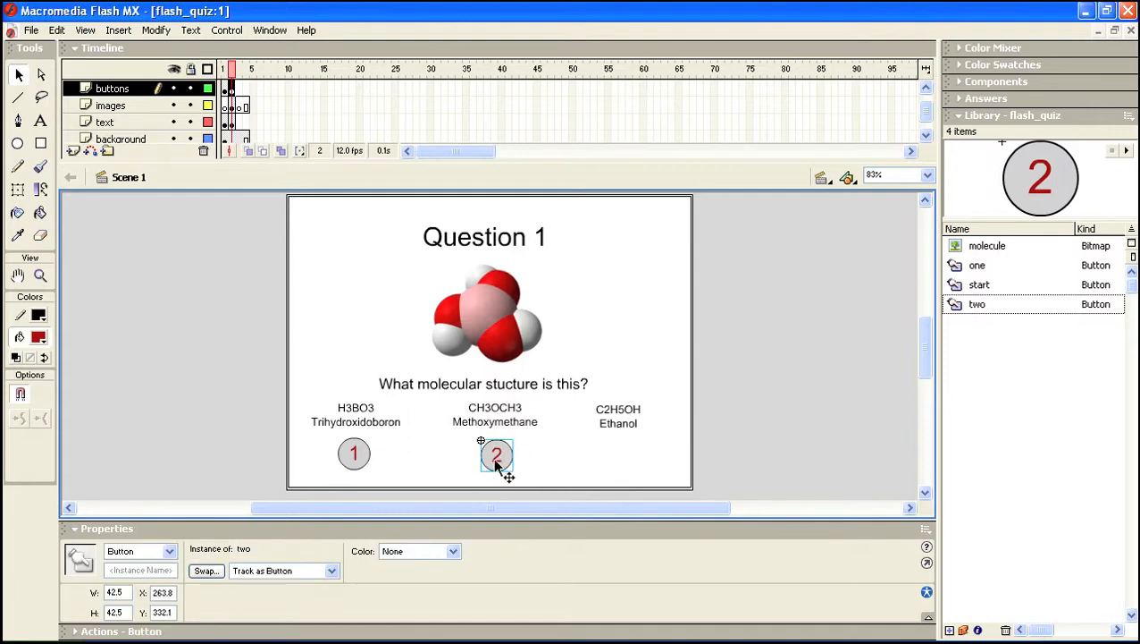
click(1022, 393)
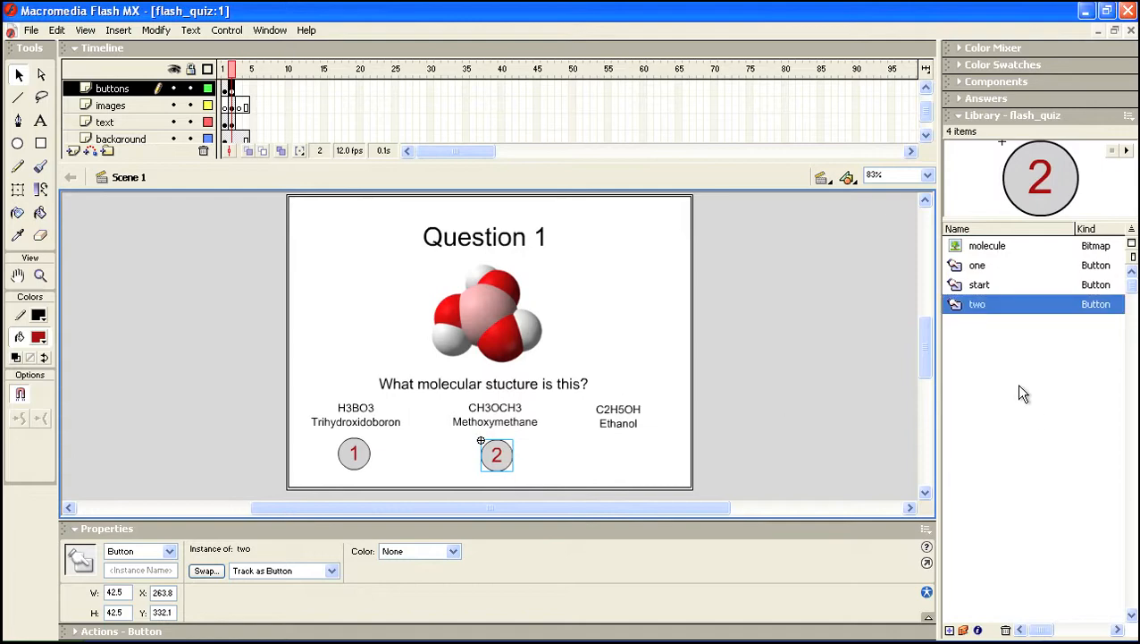
Duplicate the 'two' button symbol in the Library under the name 'three'
right_click(957, 305)
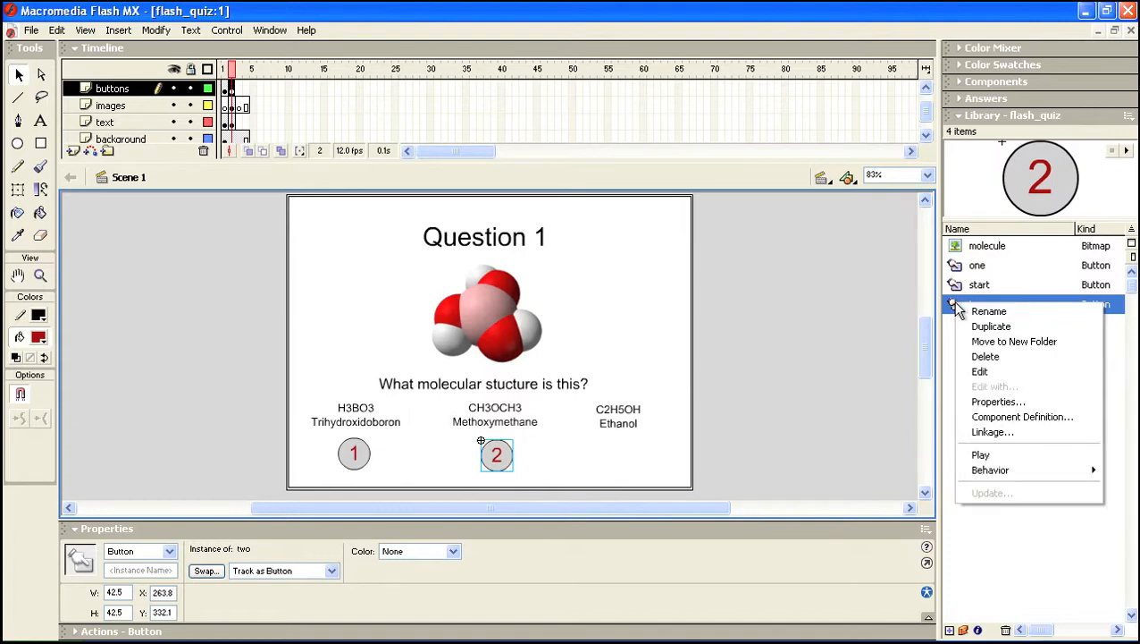
click(984, 326)
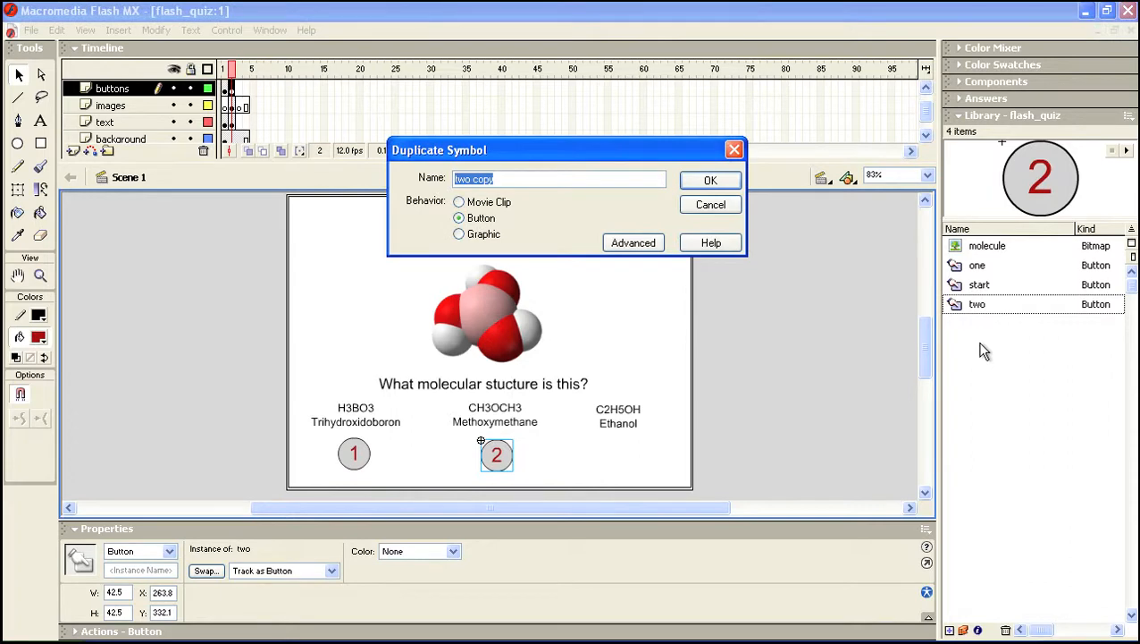
key(BackSpace)
text(three)
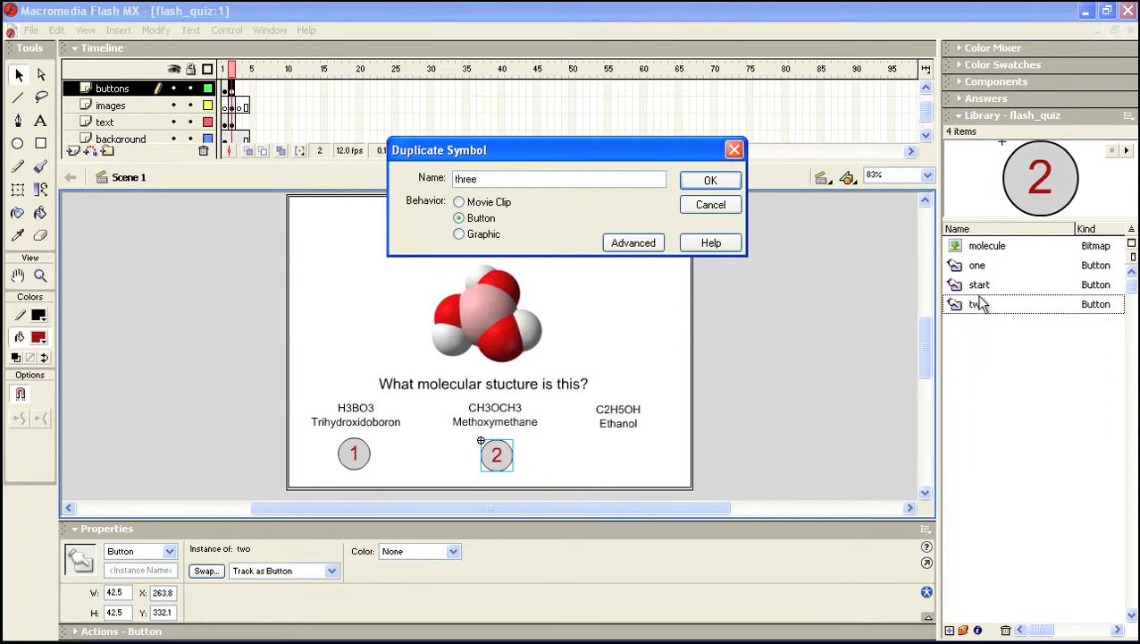
click(707, 183)
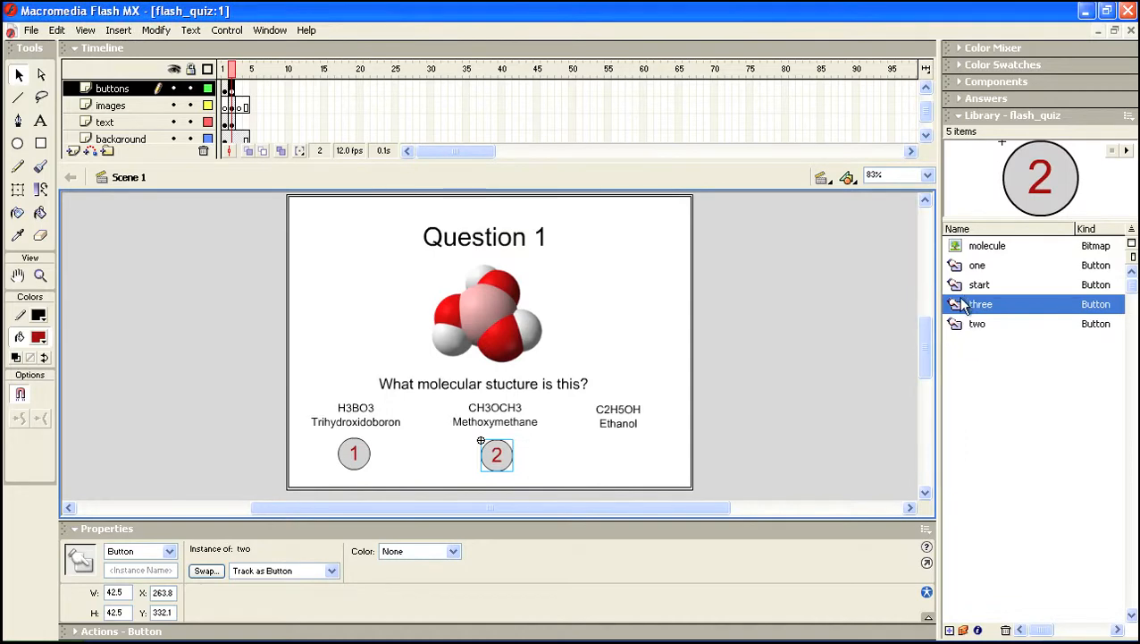
Edit the 'three' symbol to change its label from 2 to 3, then return to the main scene
double_click(956, 305)
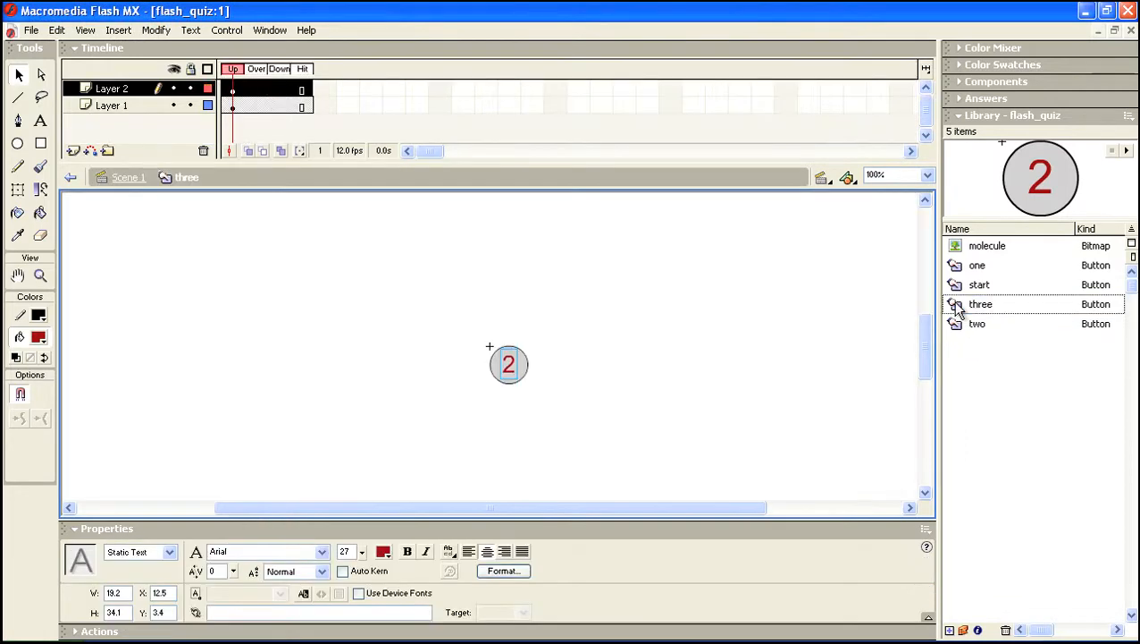
click(41, 121)
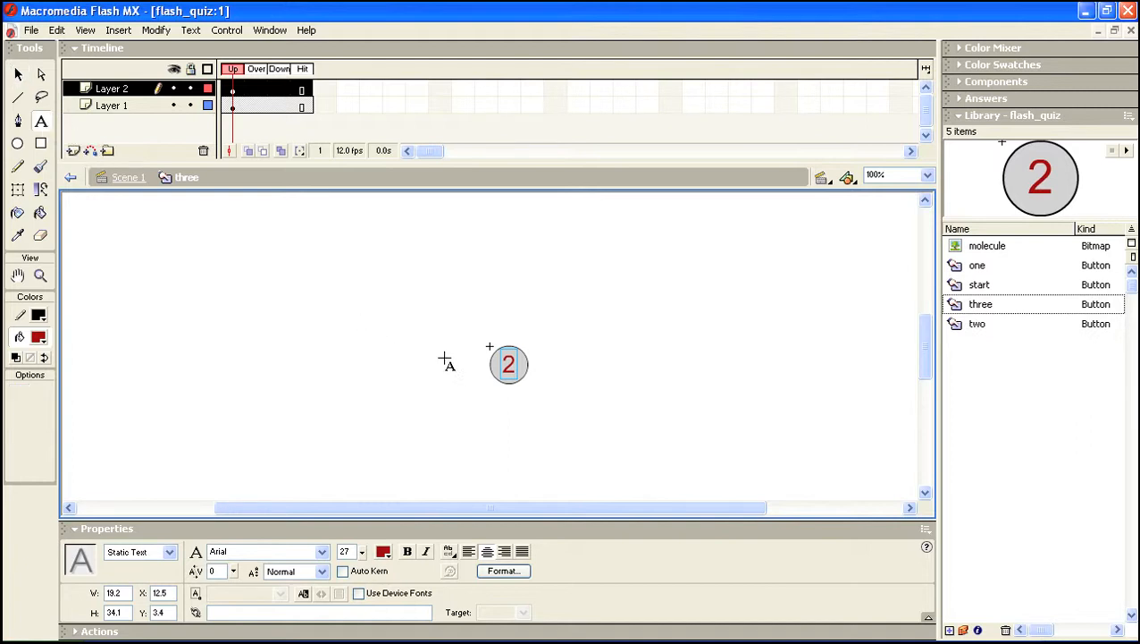
click(512, 367)
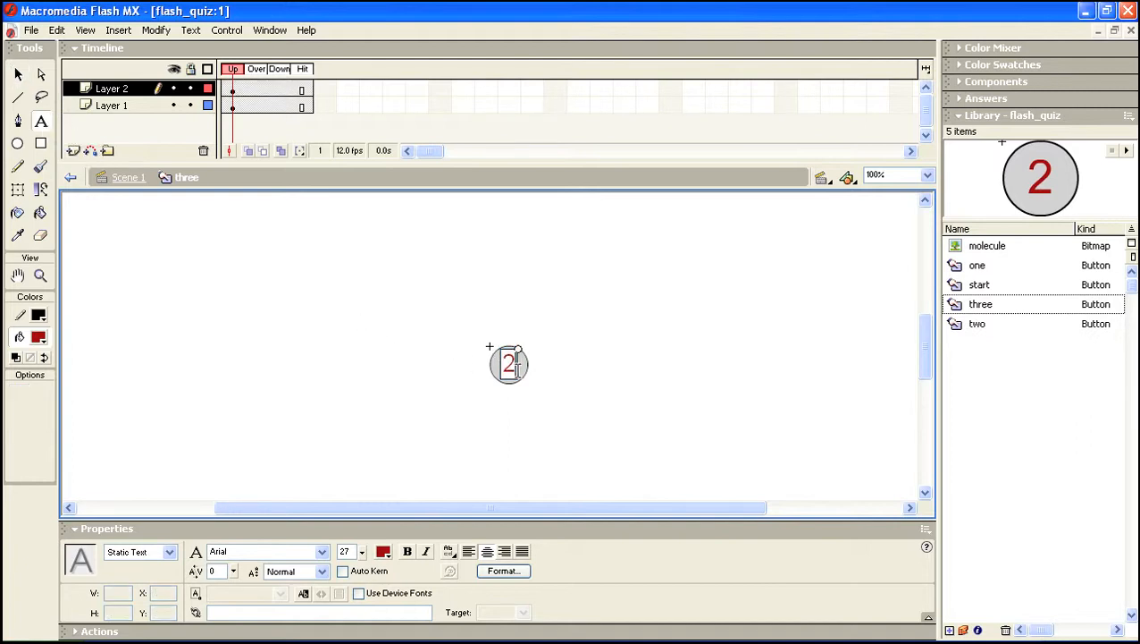
key(BackSpace)
text(3)
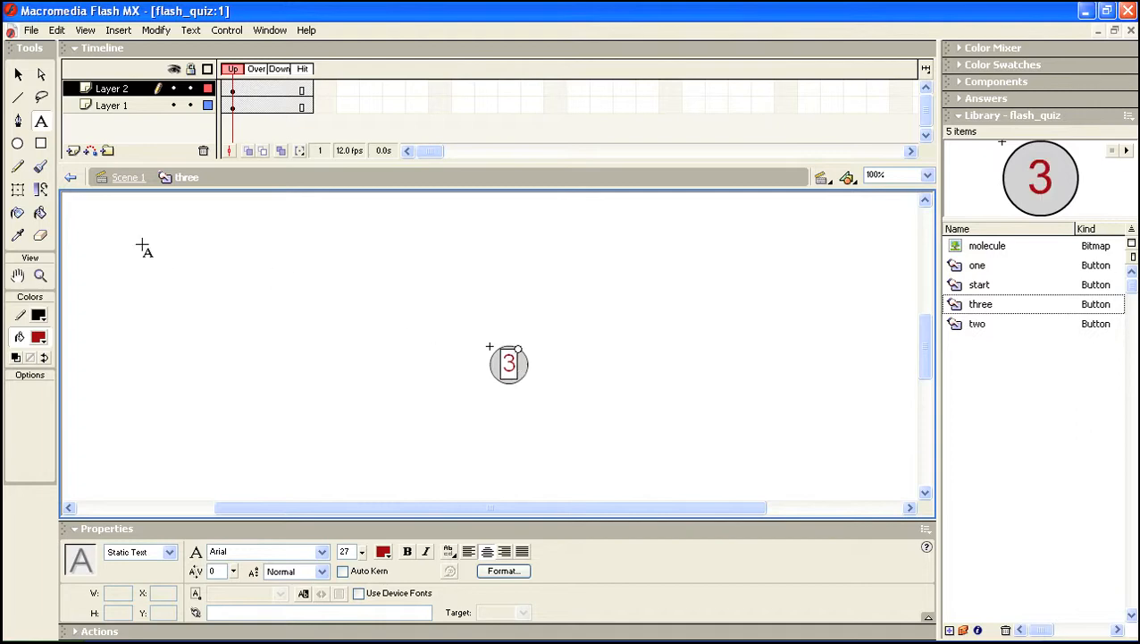
click(19, 75)
click(395, 366)
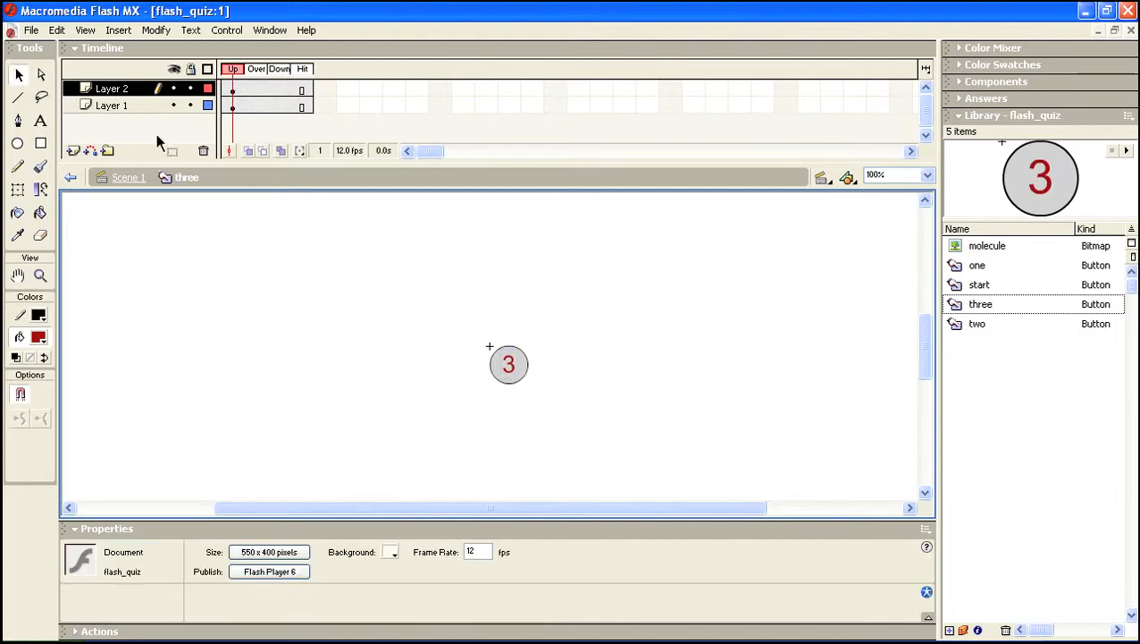
click(130, 178)
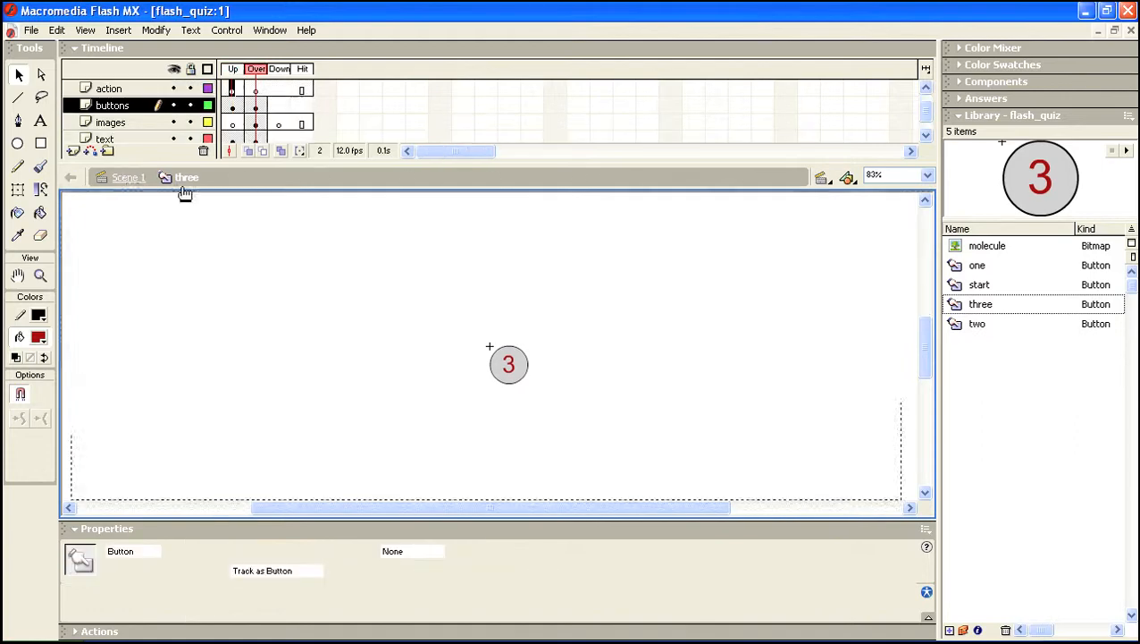